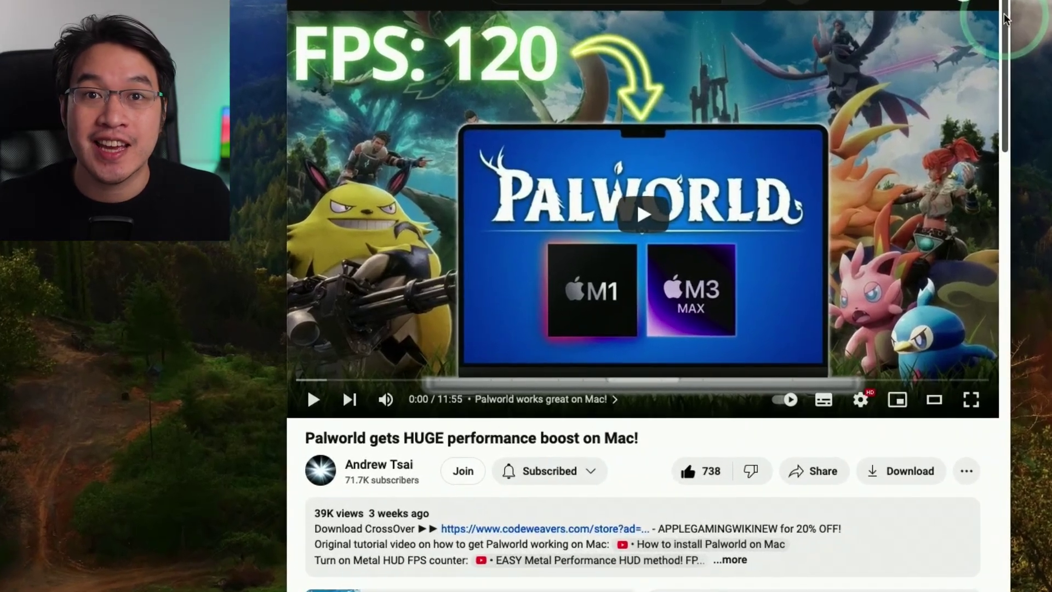
- Scroll the Palworld Mac performance video page down toward its description
left_click_drag(781, 118, 781, 145)
left_click_drag(1006, 56, 1007, 60)
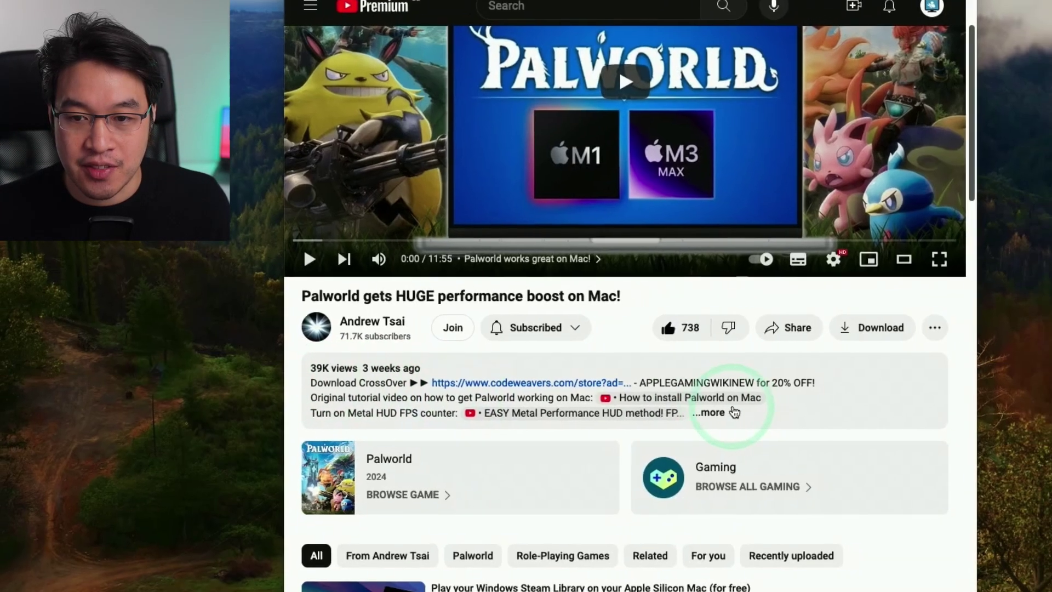
- Follow the description's CrossOver store link and apply promo code APPLEGAMINGWIKINEW
left_click(730, 414)
left_click(451, 378)
left_click(94, 303)
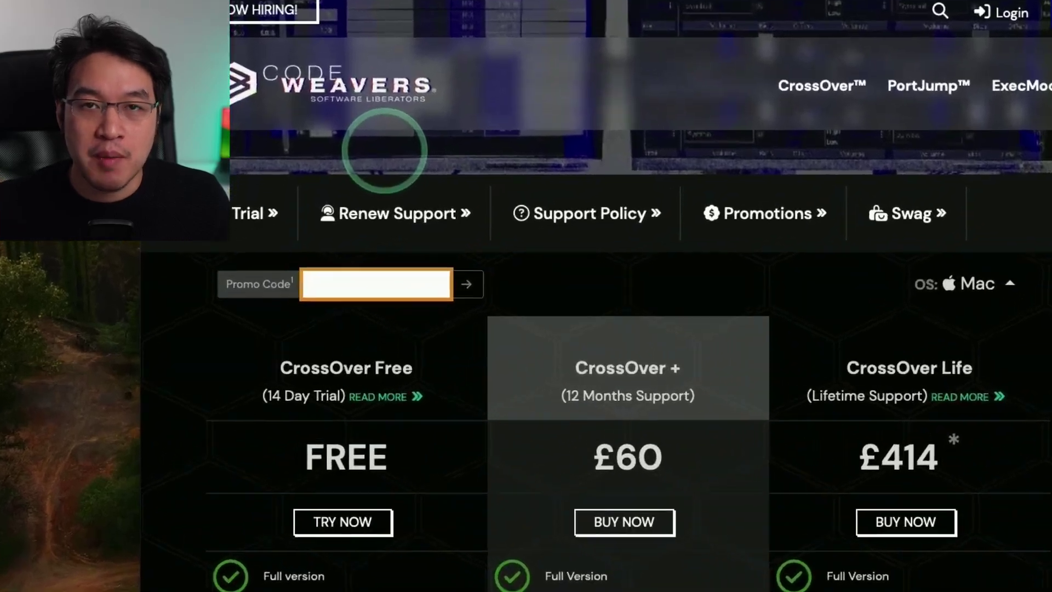
type("APPLEGAM")
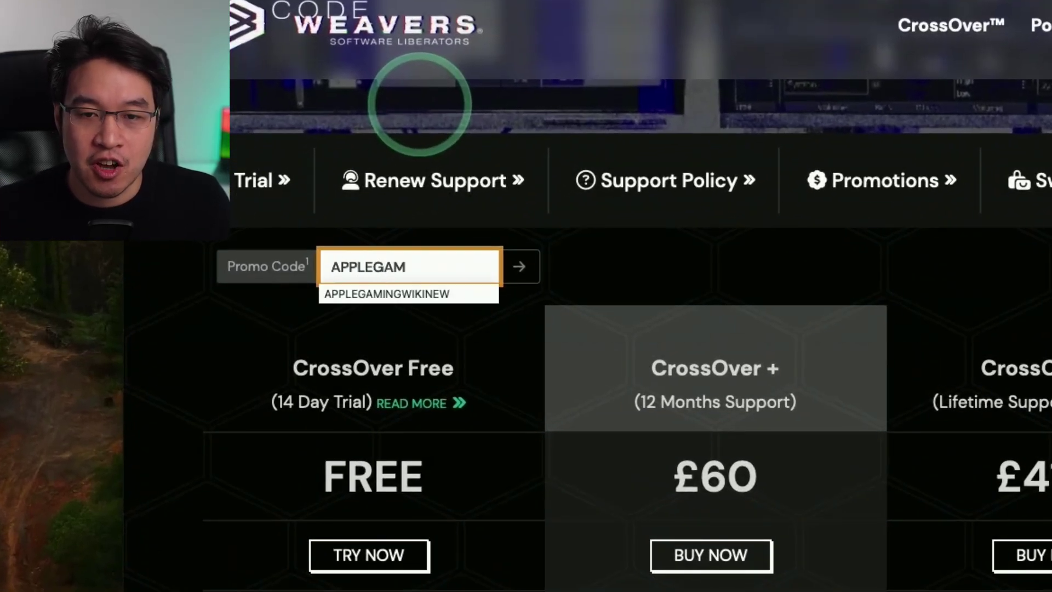
type("INGWIKINEW")
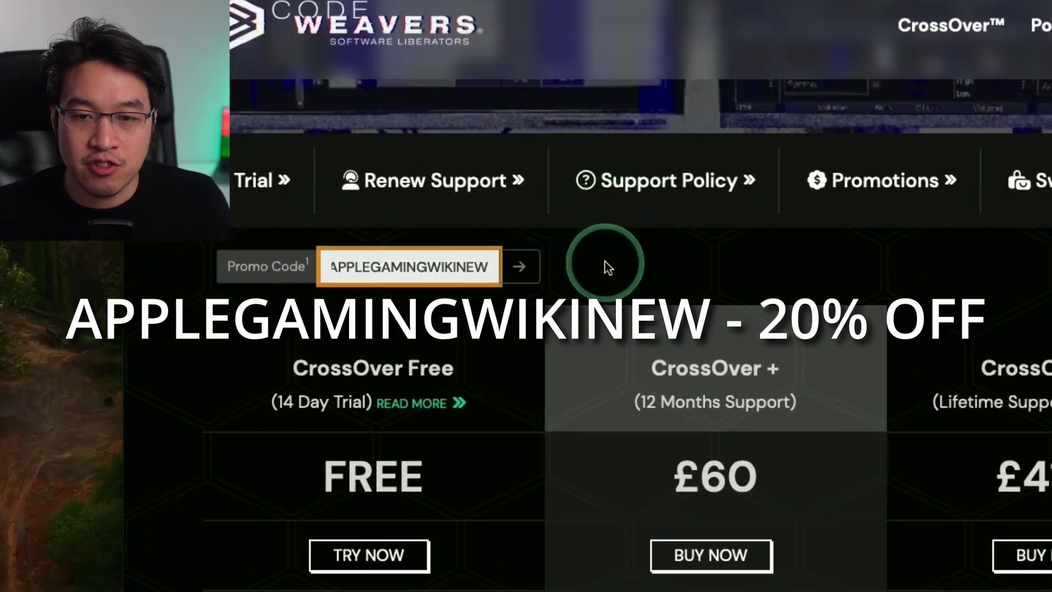
left_click(604, 263)
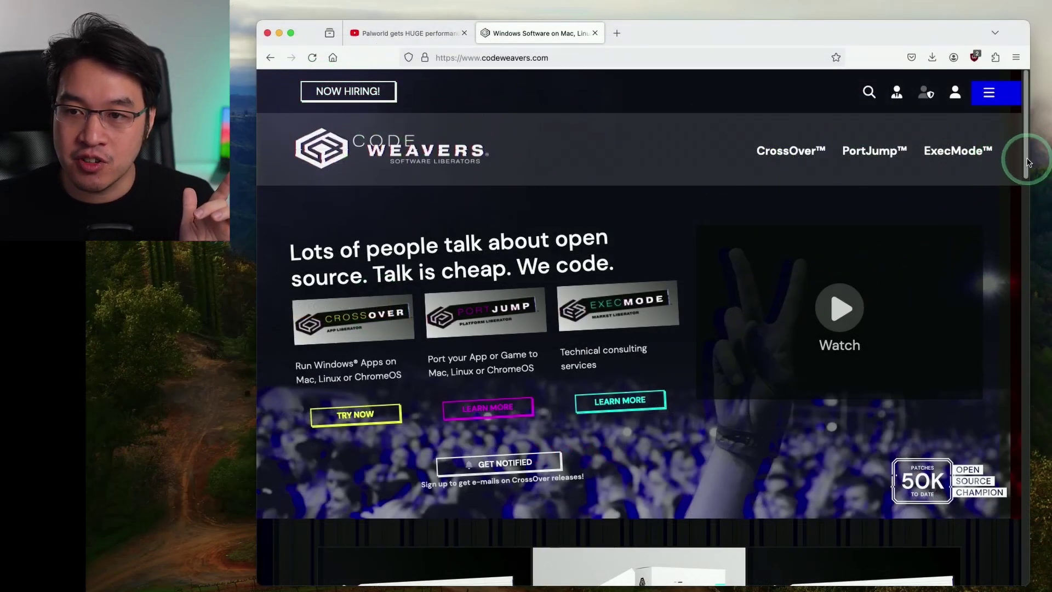
- Try the free trial form, then download CrossOver Mac 24.0 from the account's downloads page
scroll(904, 247, "down", 8)
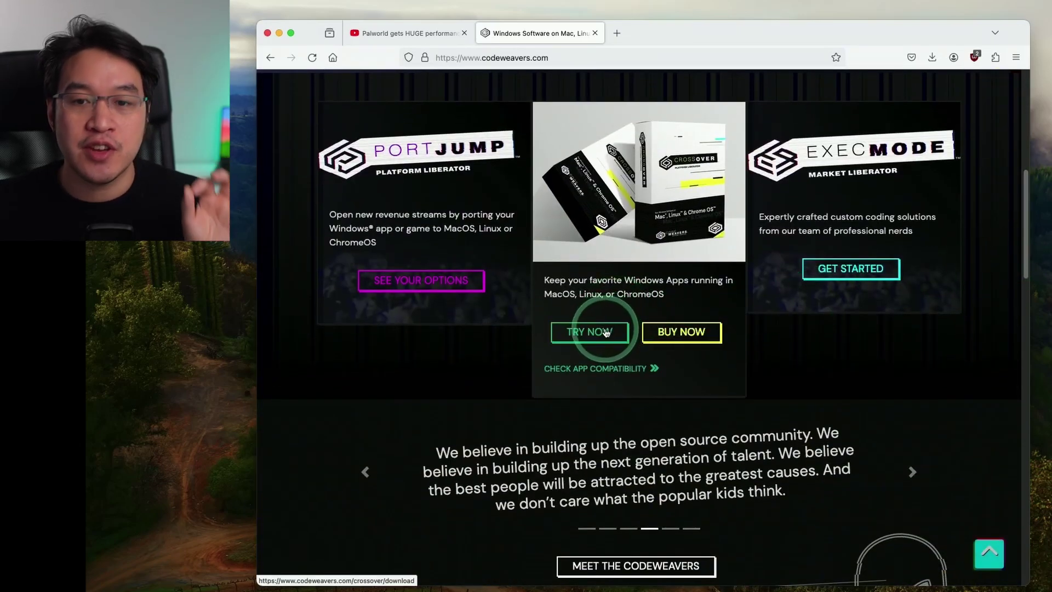
left_click(588, 331)
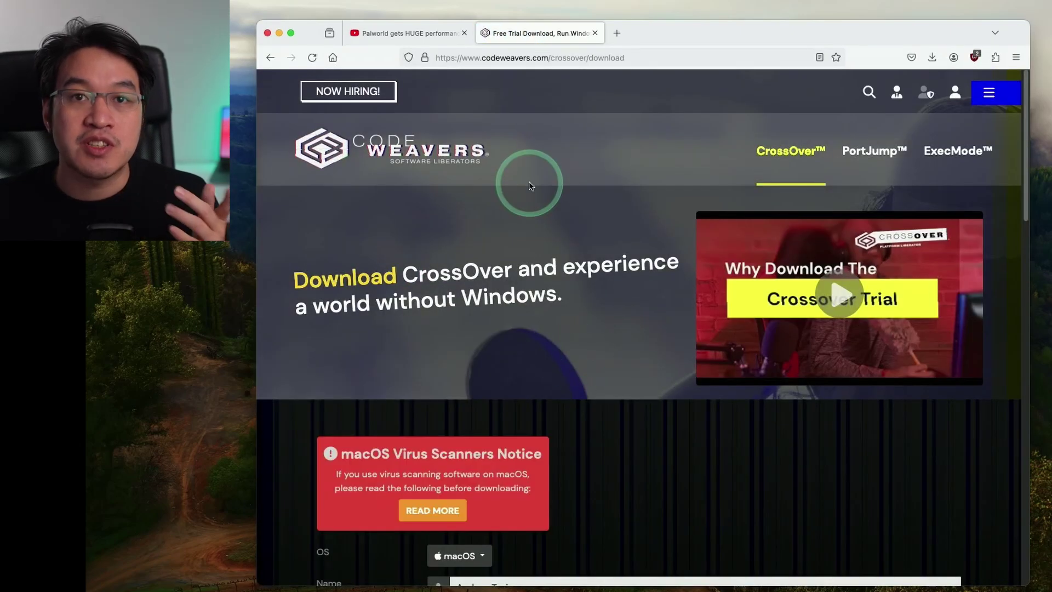
scroll(530, 184, "down", 4)
left_click(528, 374)
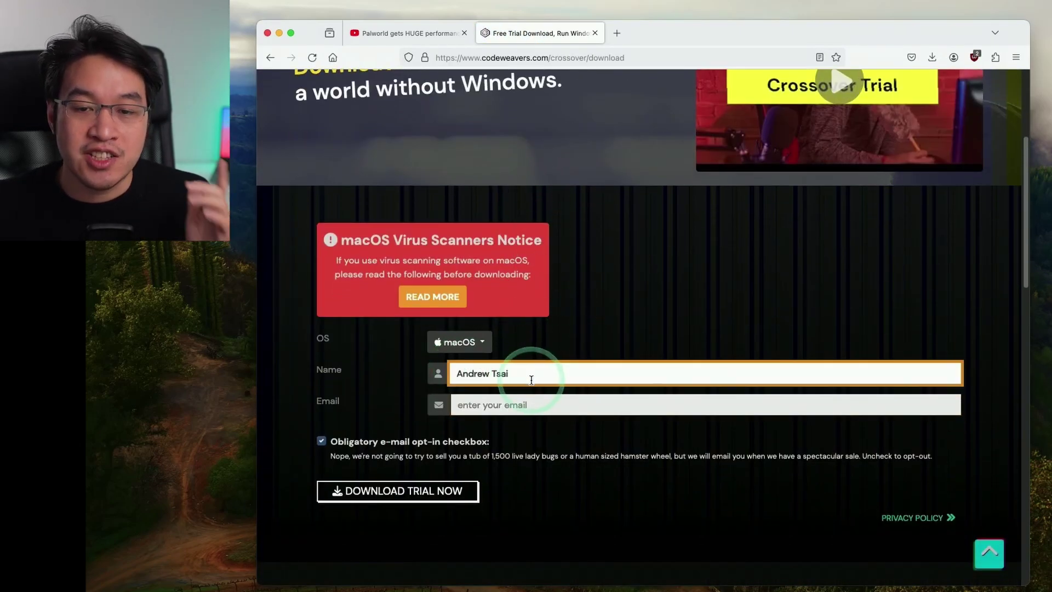
left_click(515, 405)
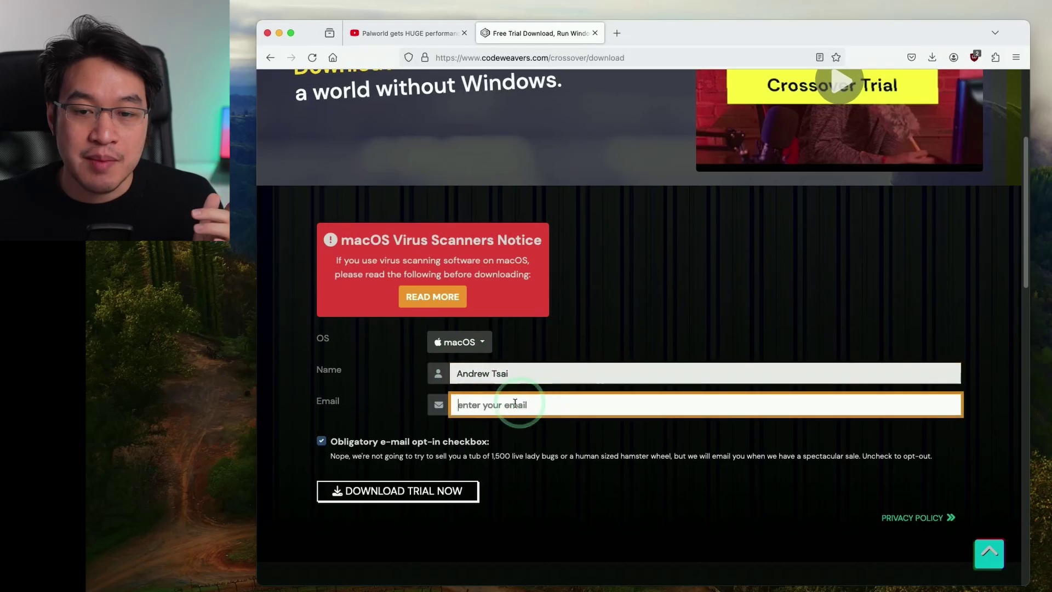
left_click(406, 494)
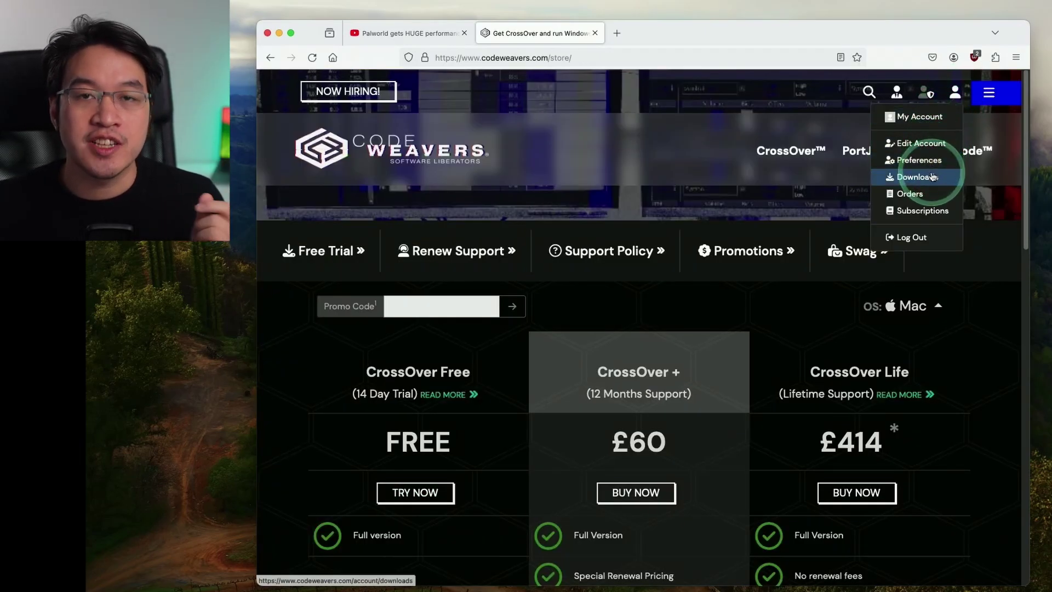
left_click(933, 177)
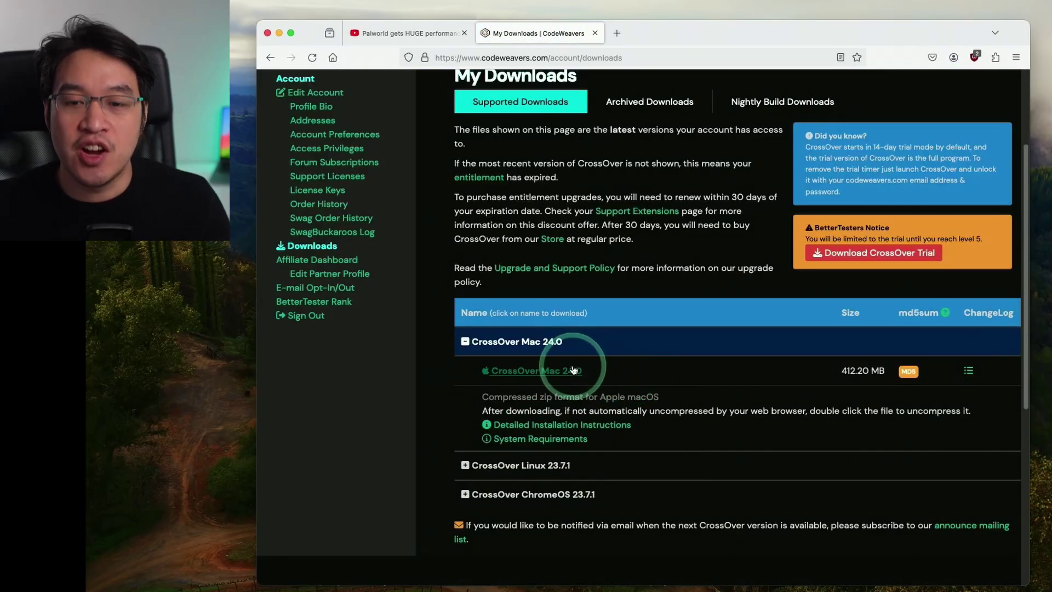
left_click(553, 372)
- Unzip crossover-24.0.0.zip in the Downloads folder
key("super+h")
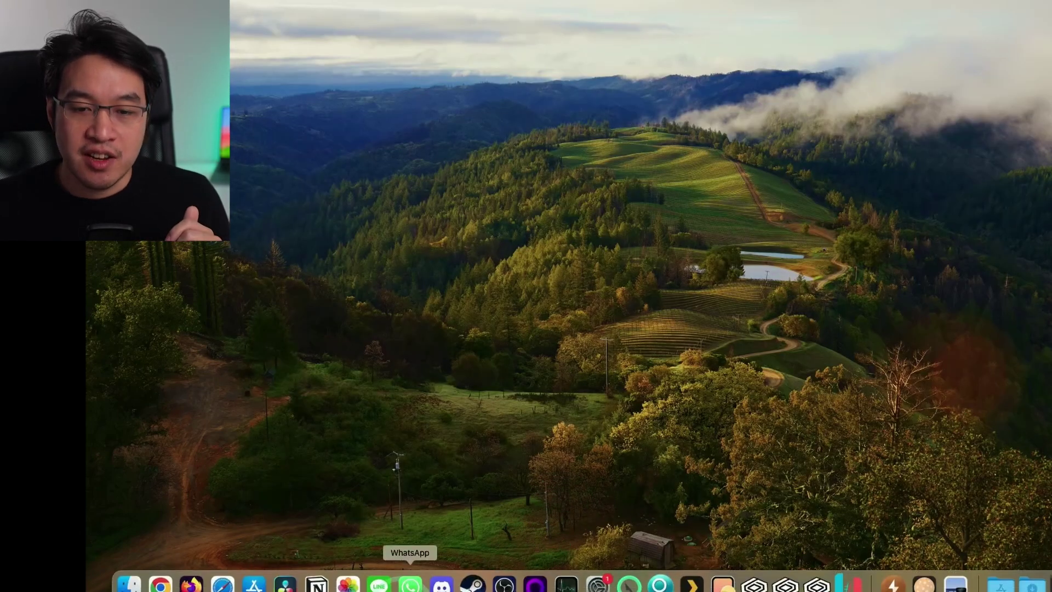
key("super+n")
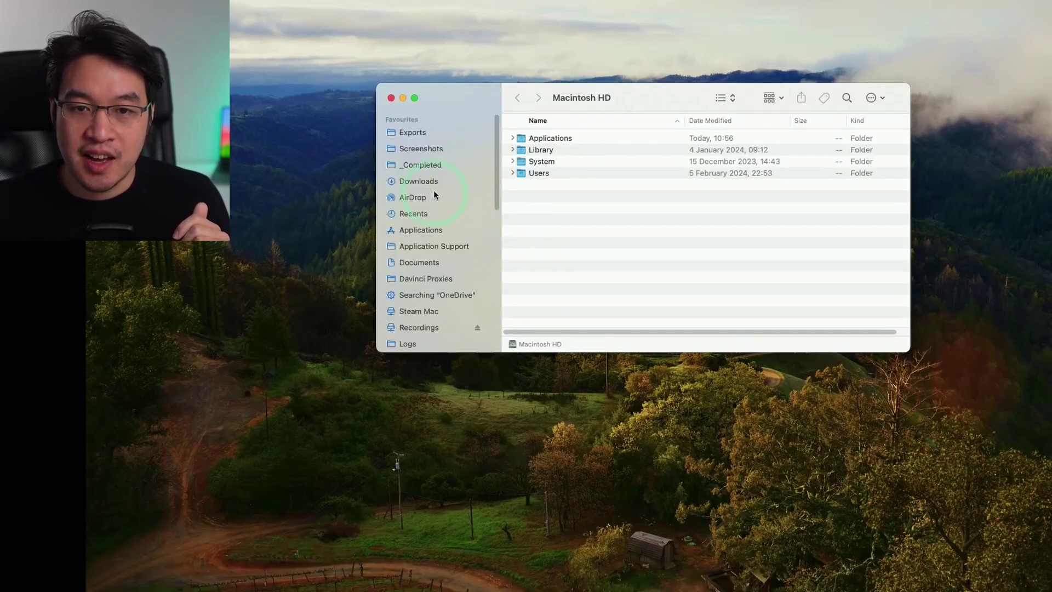
left_click(433, 183)
left_click(554, 141)
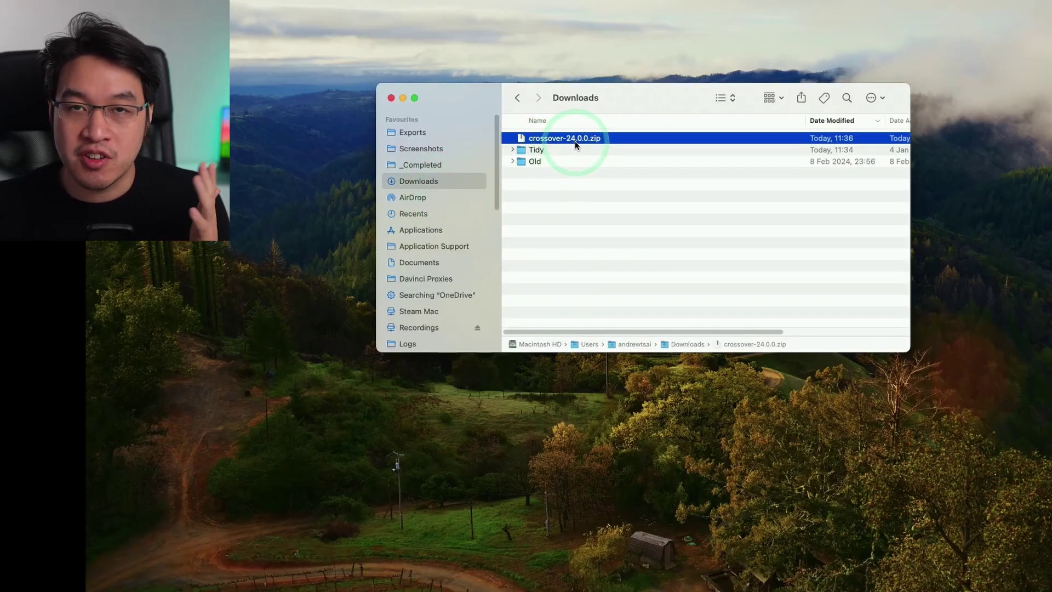
double_click(578, 140)
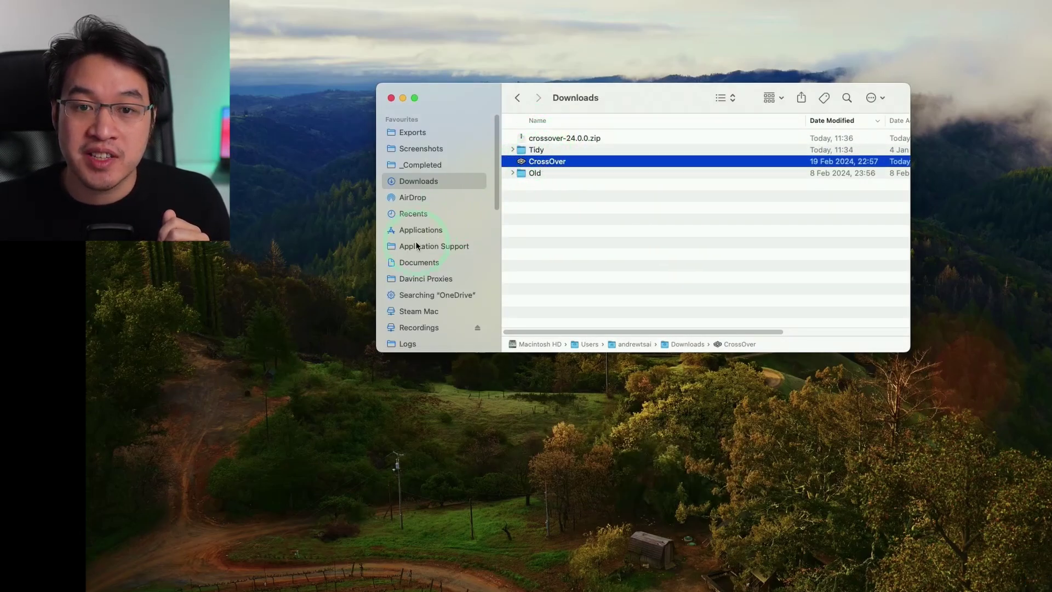
- Move CrossOver into Applications and launch it, accepting the downloaded-from-internet warning
left_click_drag(550, 163, 438, 229)
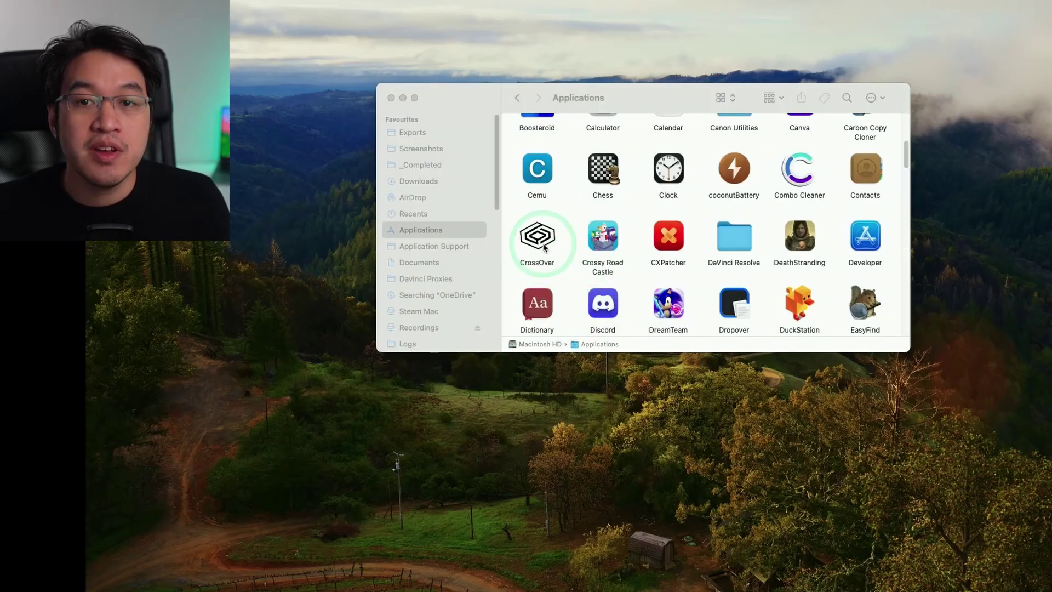
left_click(543, 247)
left_click(537, 245)
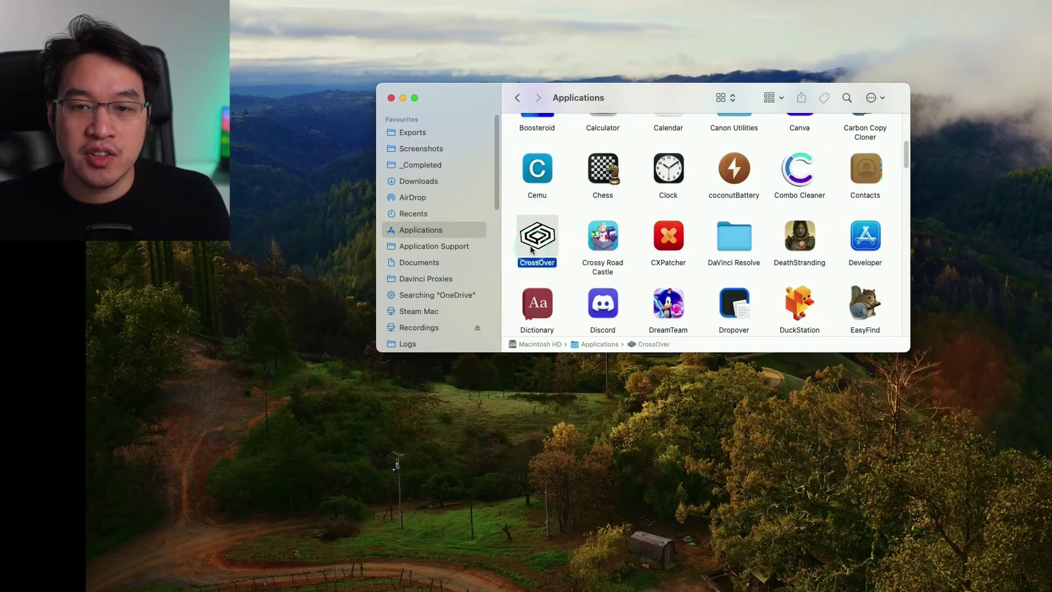
double_click(533, 245)
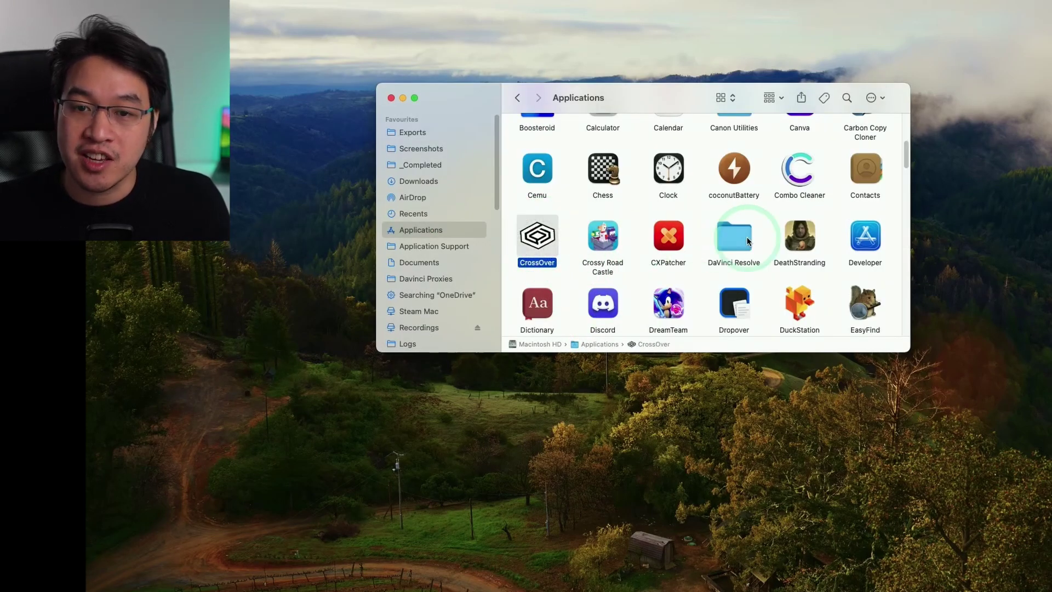
left_click_drag(602, 186, 673, 196)
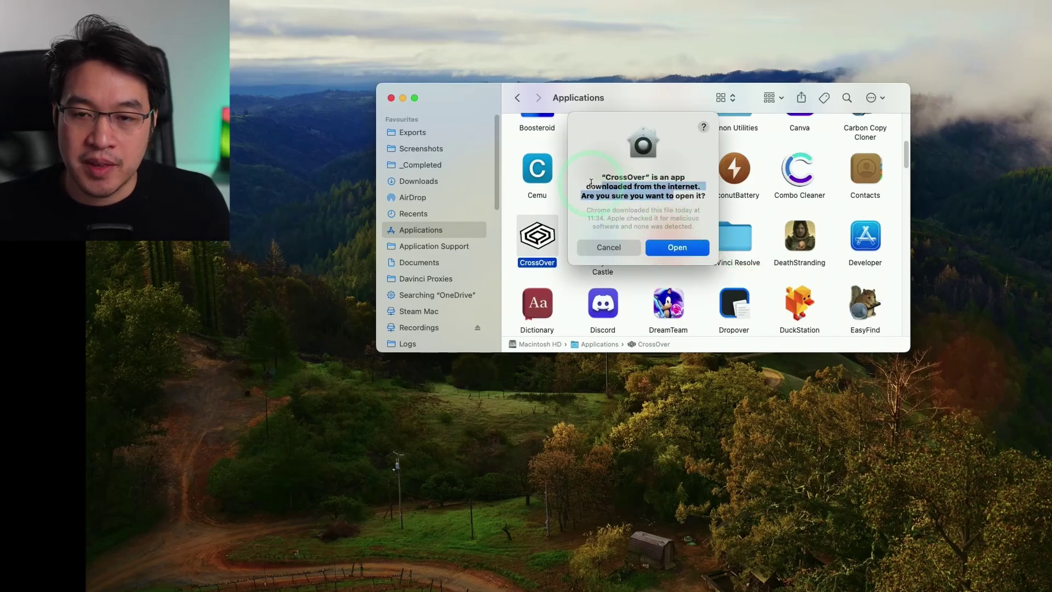
left_click(678, 247)
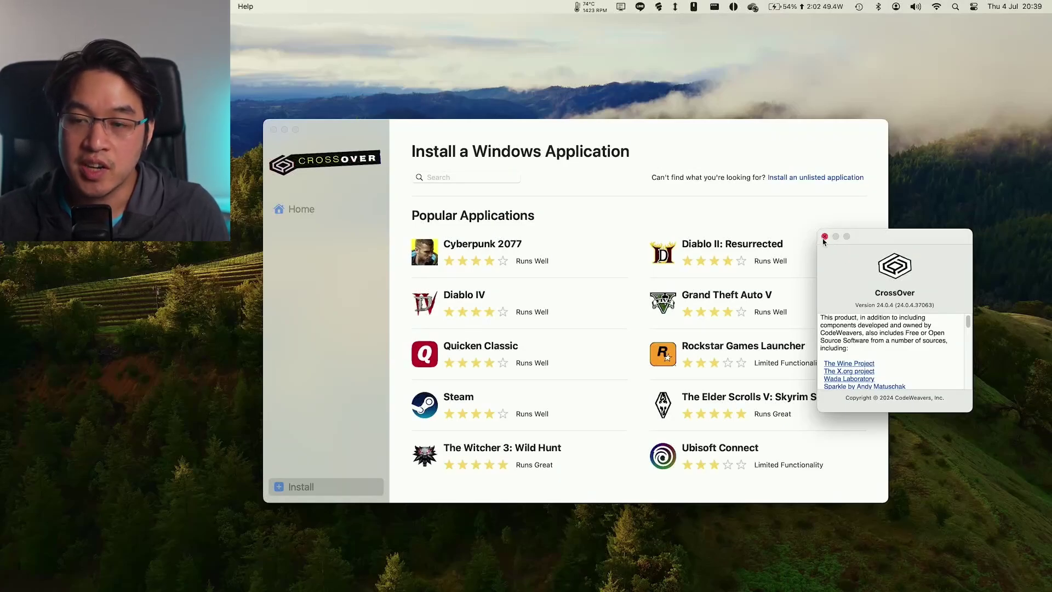
- Dismiss the About box and create a Windows 10 64-bit bottle named 'Zenless Zone Zero'
left_click(824, 236)
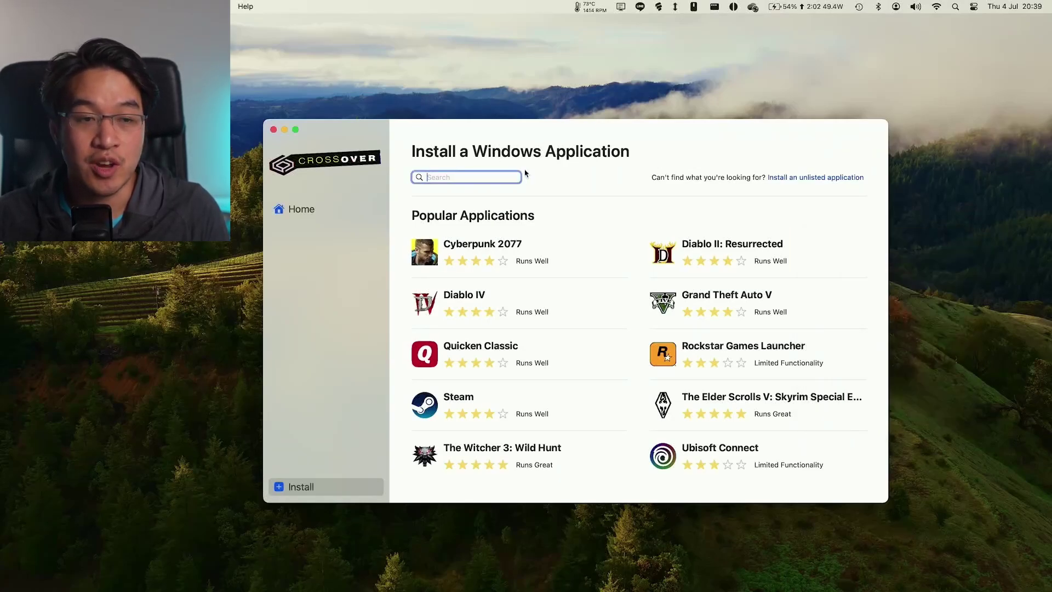
left_click(171, 6)
mouse_move(135, 5)
left_click(145, 22)
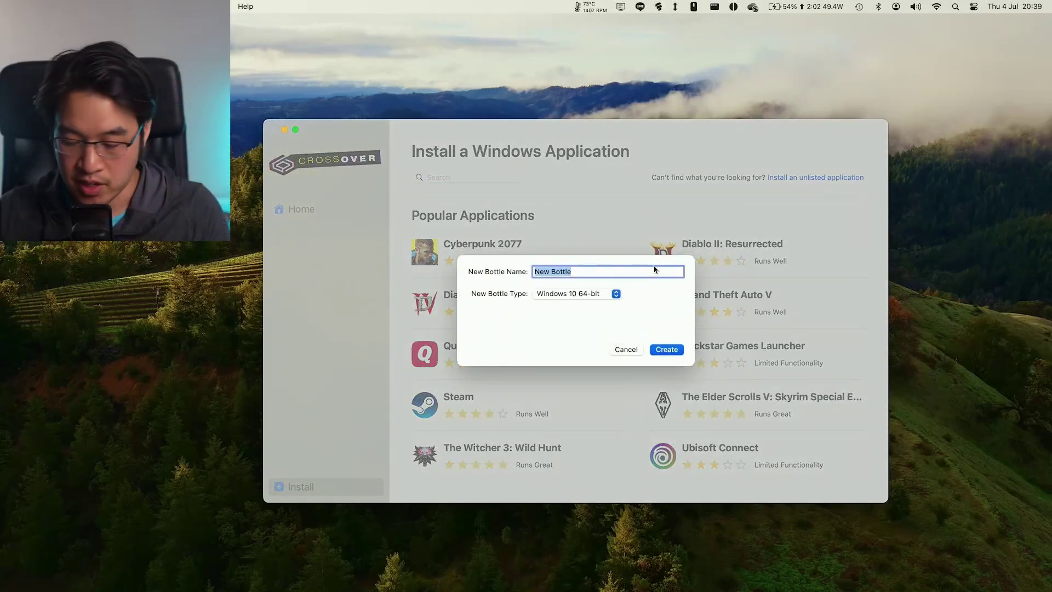
type("Zenless Zone Zero")
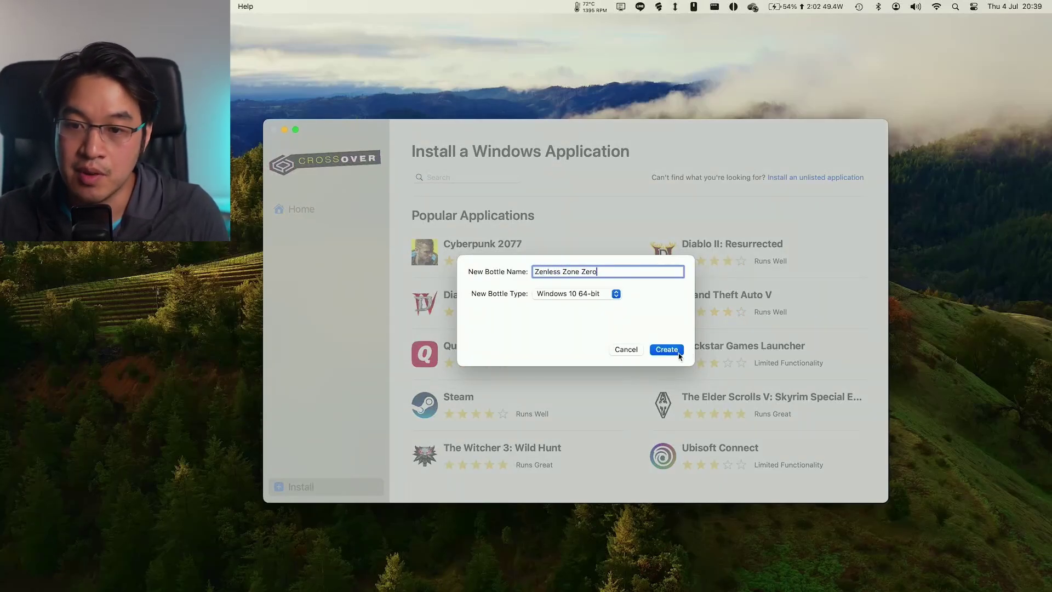
left_click(679, 354)
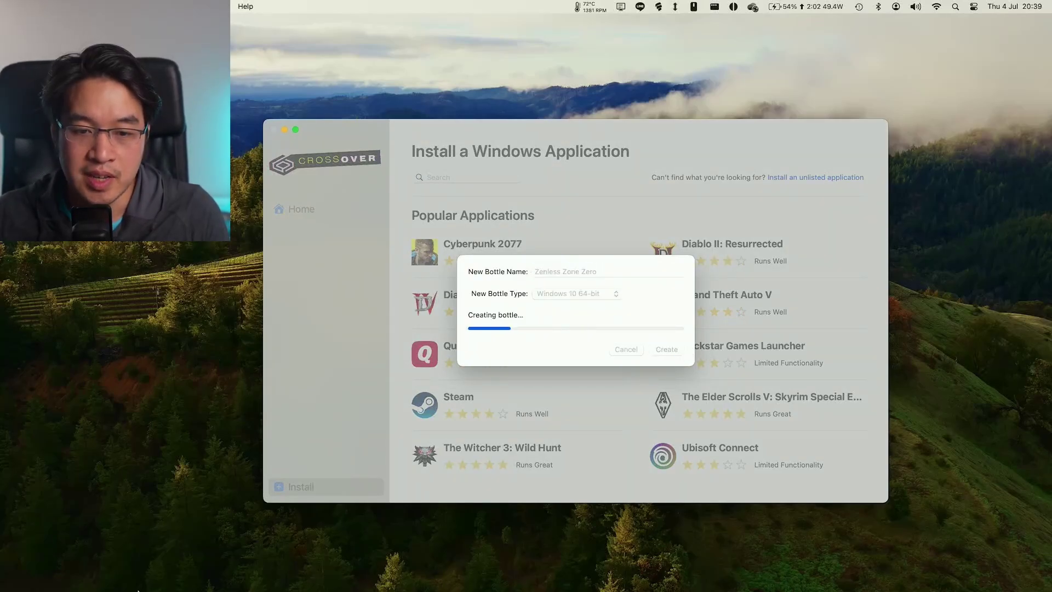
- Reload the Zenless Zone Zero site and download the game through the HoYoPlay launcher
left_click(116, 586)
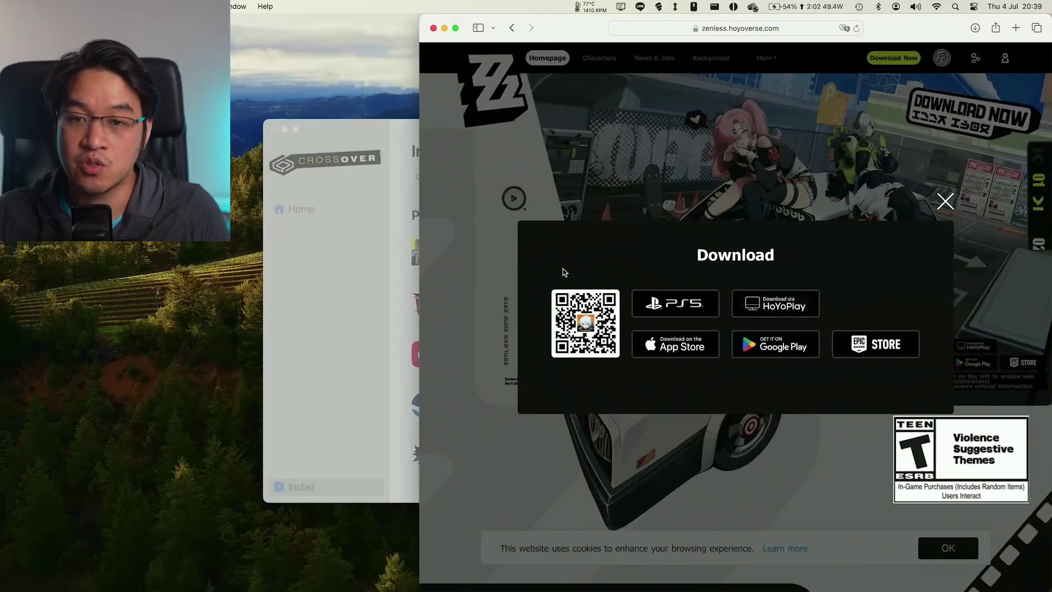
left_click(775, 28)
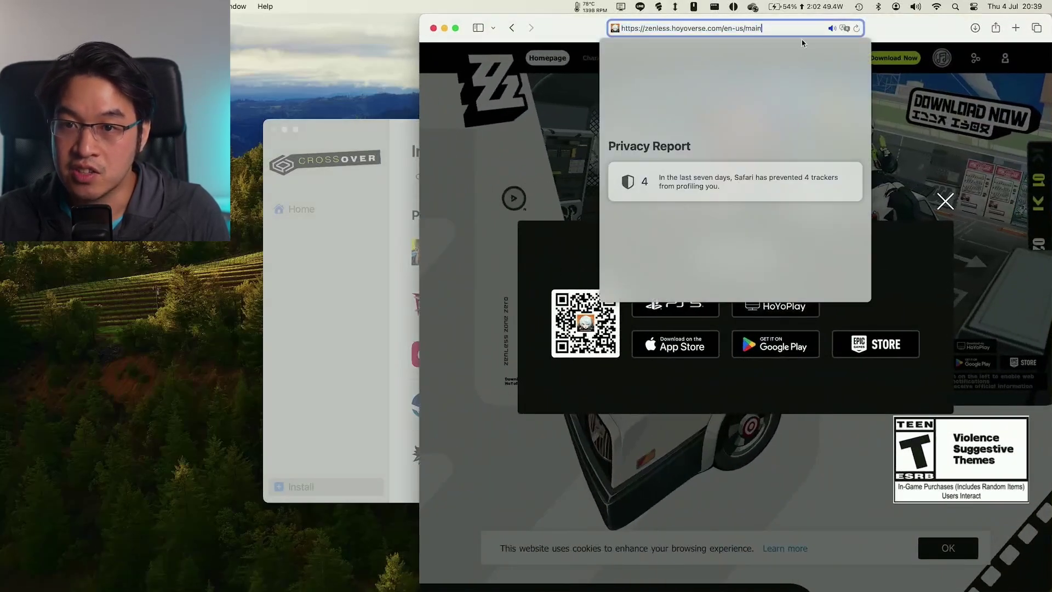
key("Return")
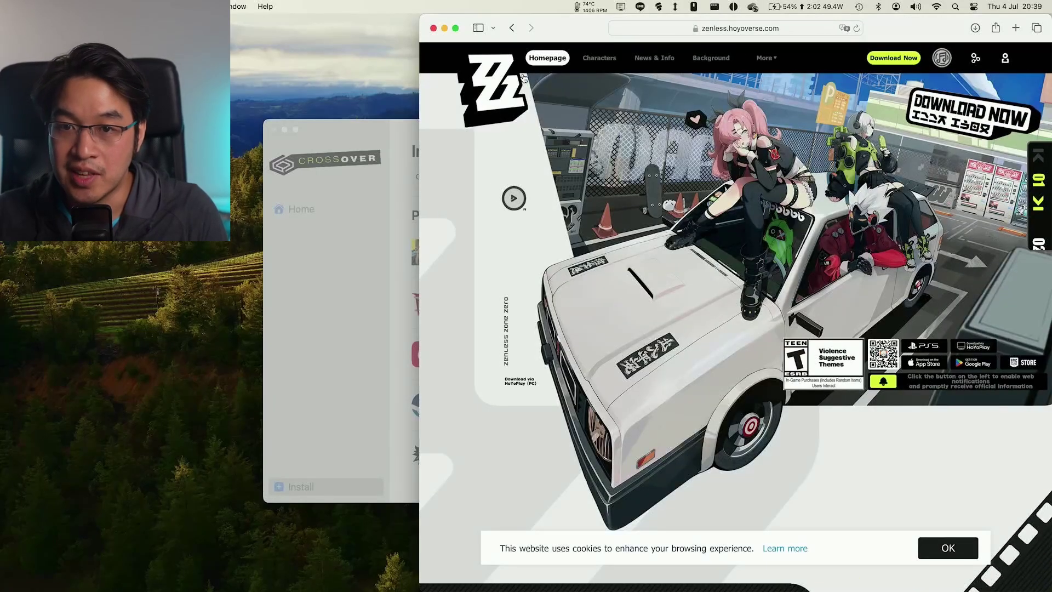
left_click(899, 60)
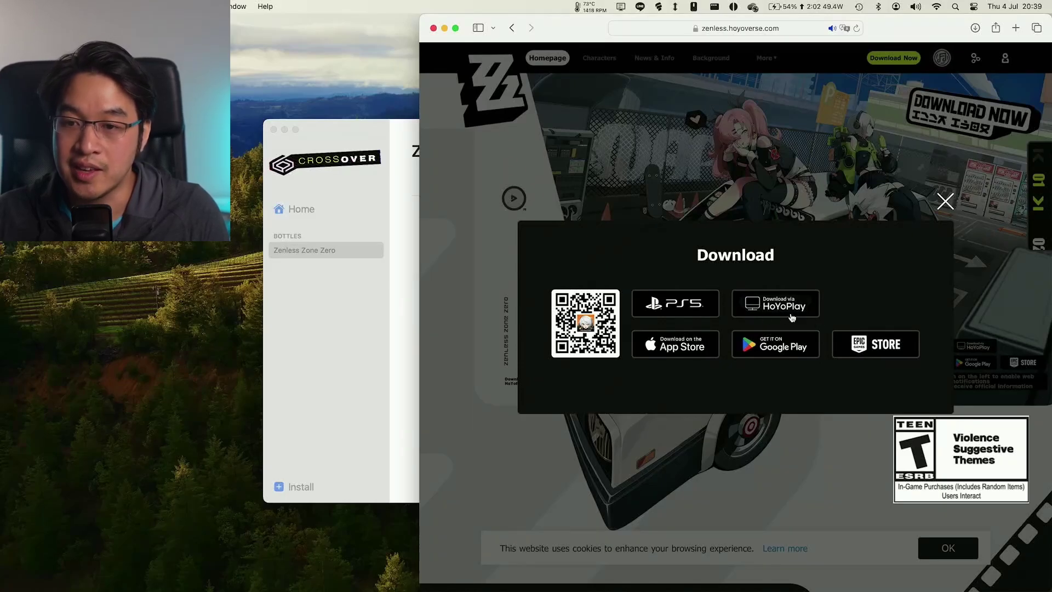
left_click(792, 318)
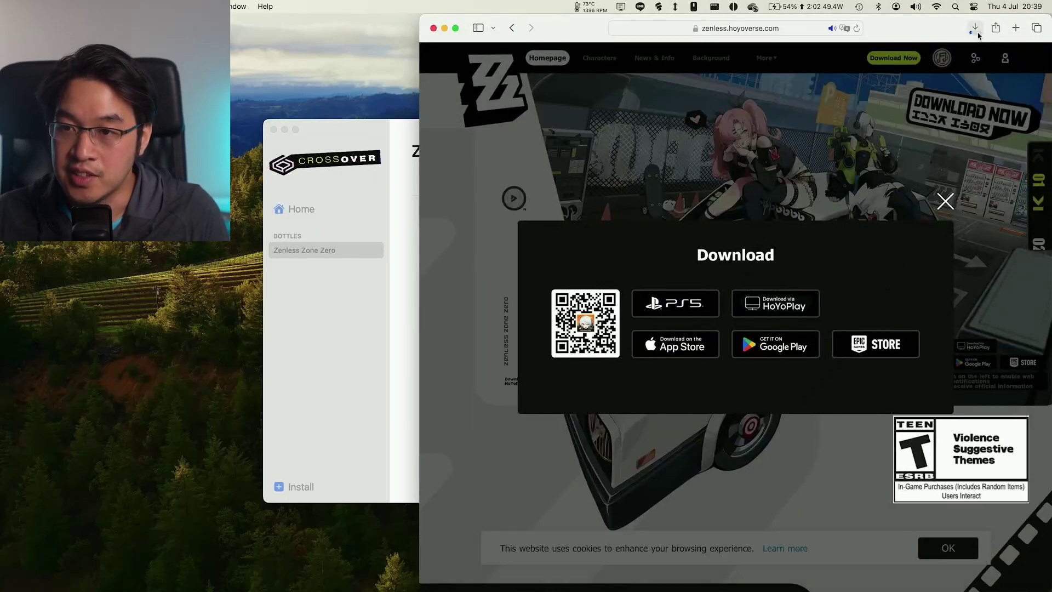
key("super+h")
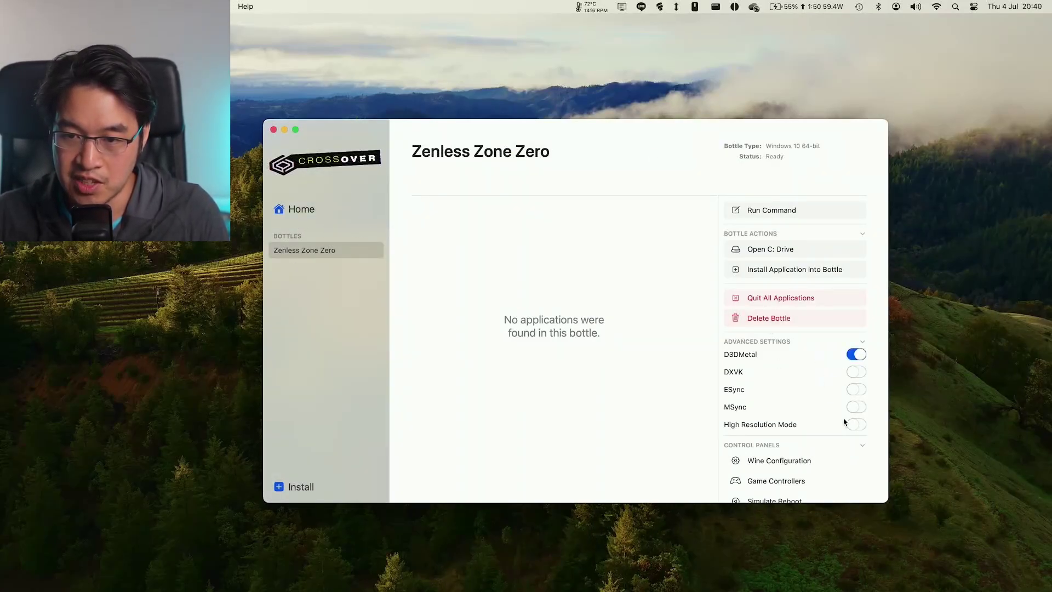
- Enable MSync for the Zenless Zone Zero bottle and confirm the bottle reboot
left_click(856, 407)
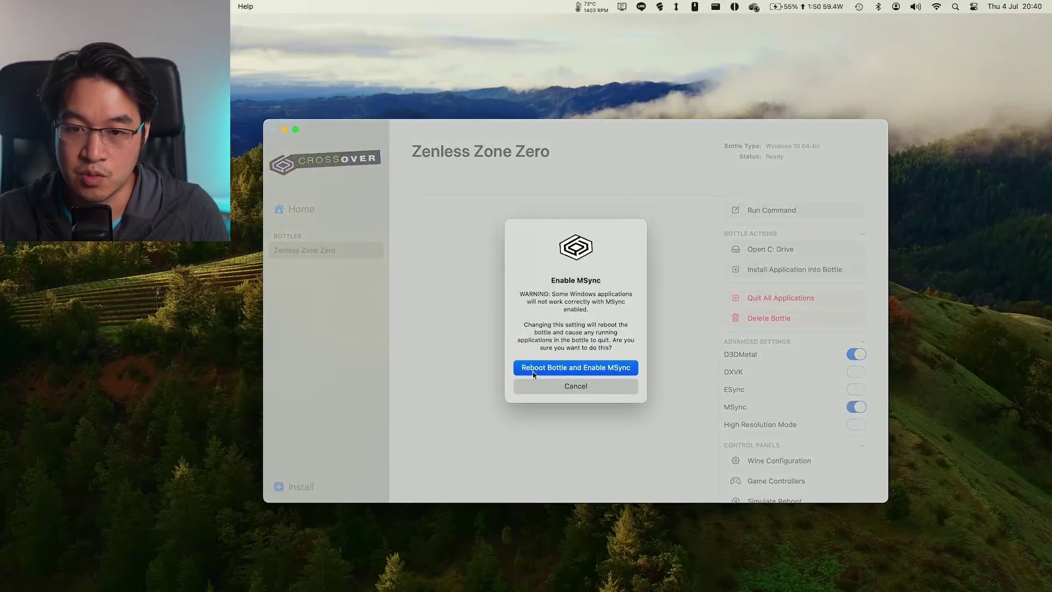
left_click(551, 370)
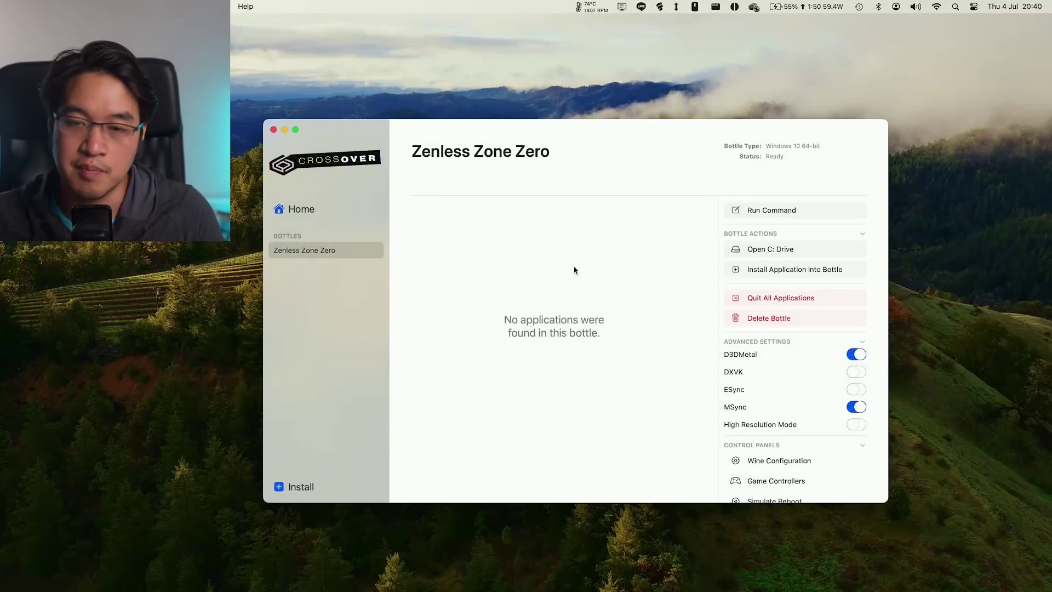
- Run ZenlessZoneZero_install_ua_74799fff5e3a.exe from Downloads in the bottle via Run Command
left_click(771, 210)
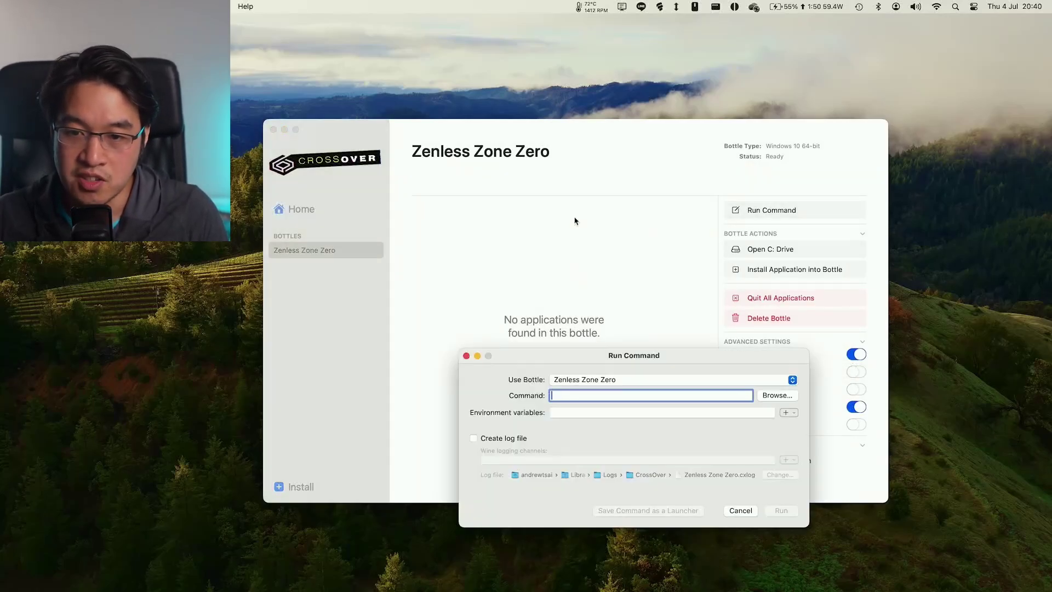
left_click(764, 396)
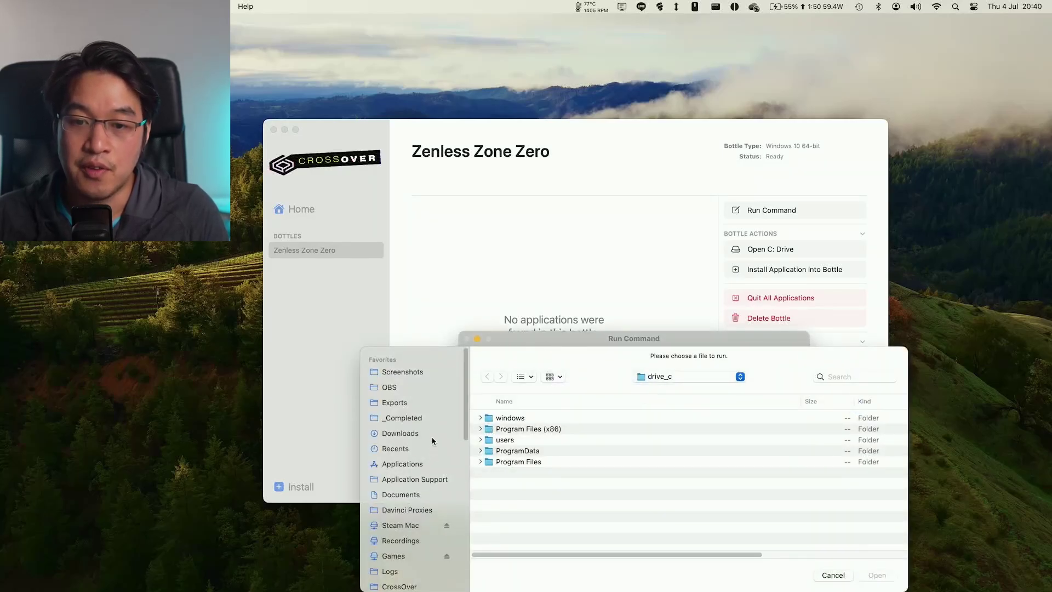
left_click(400, 433)
left_click(515, 433)
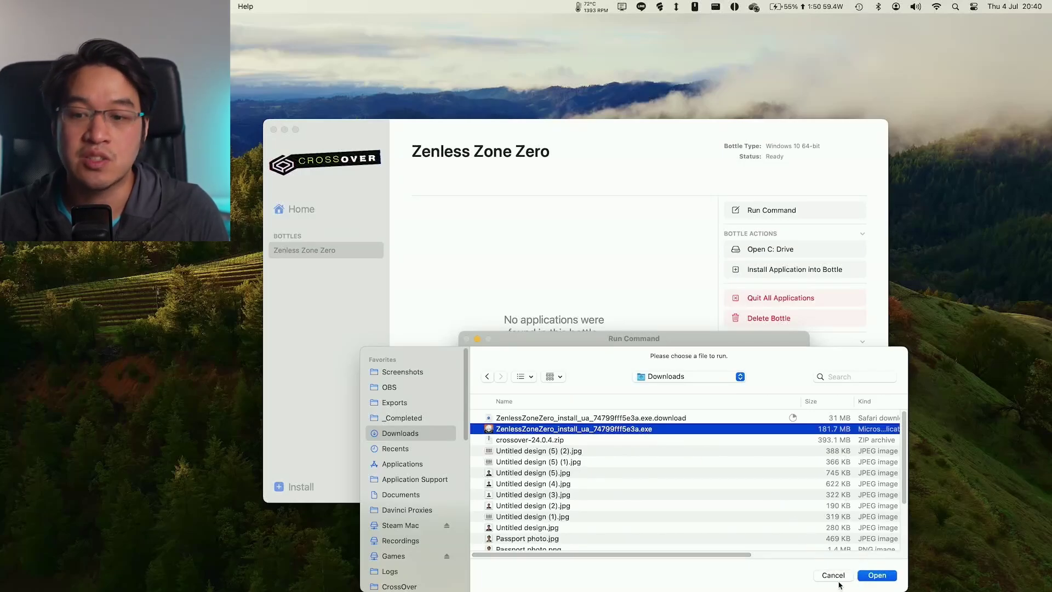
left_click(874, 576)
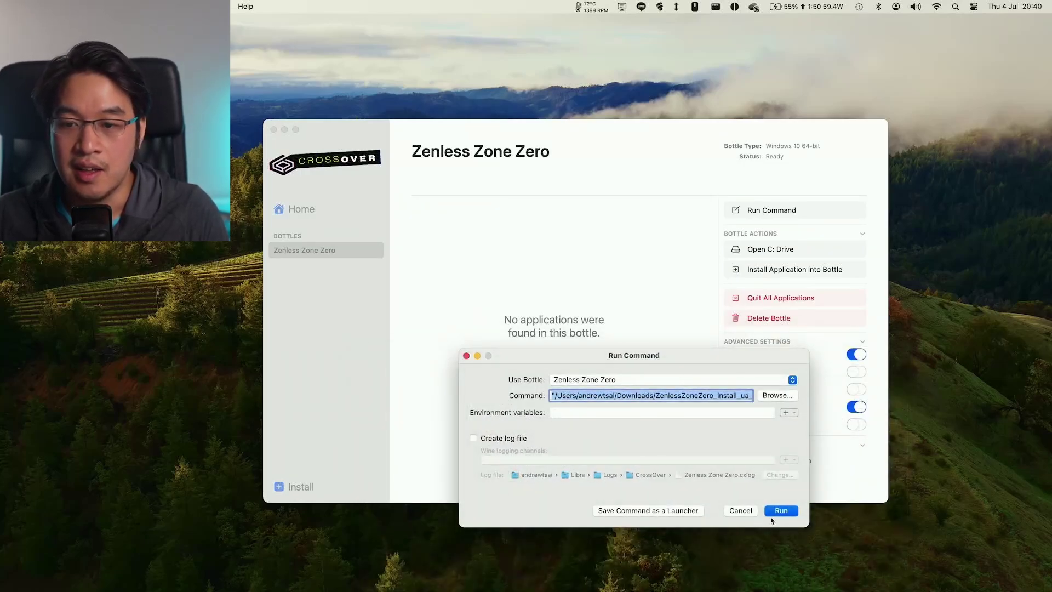
left_click(780, 514)
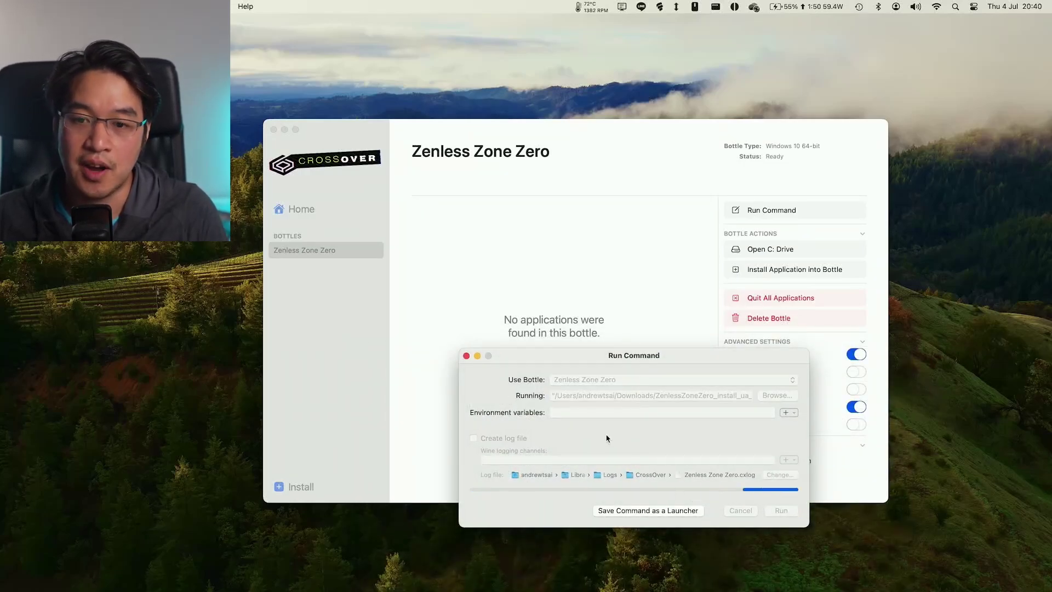
- Custom-install HoYoPlay to D:\HoYoPlay with the Visual C++ redistributable, then finish and launch it
left_click(478, 357)
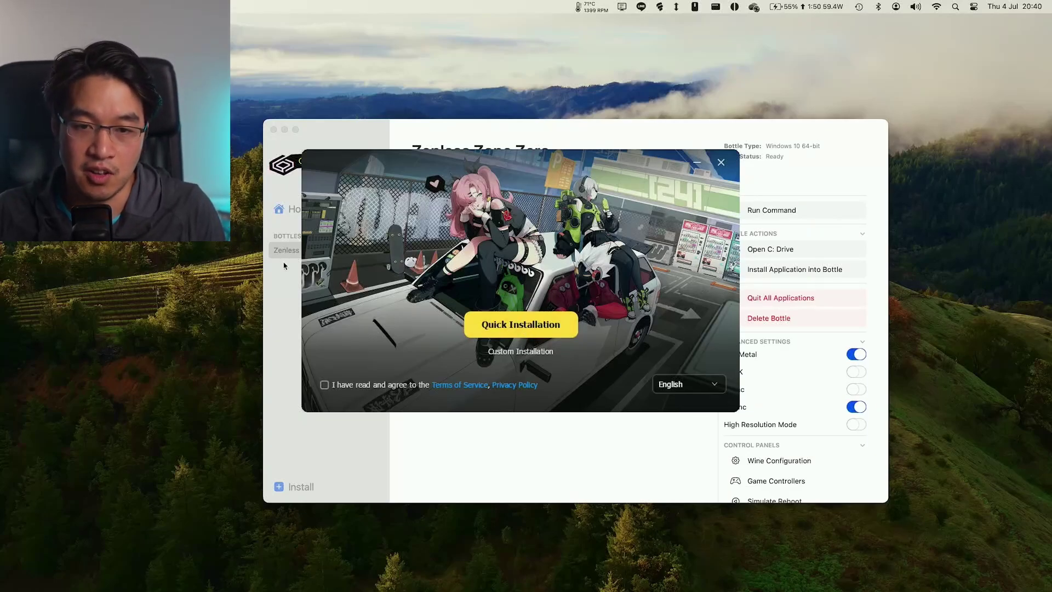
left_click(504, 354)
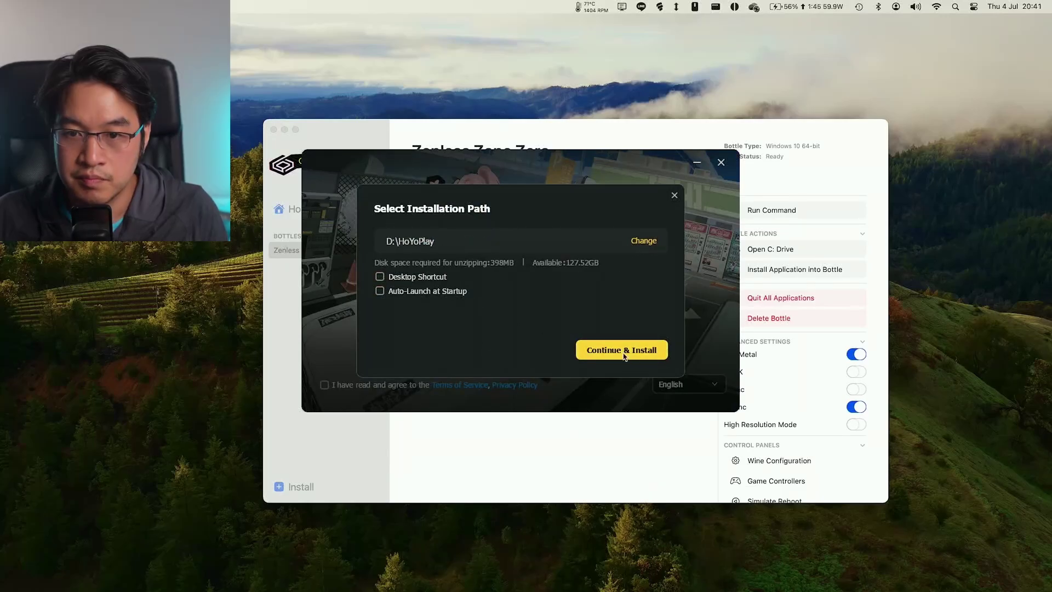
left_click(625, 357)
left_click(547, 327)
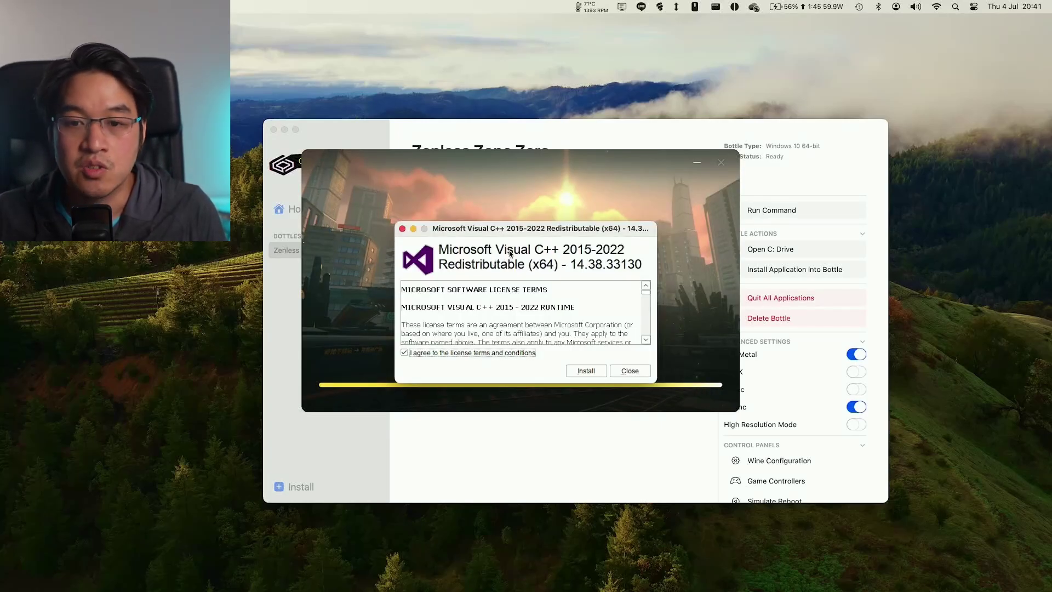
left_click(585, 372)
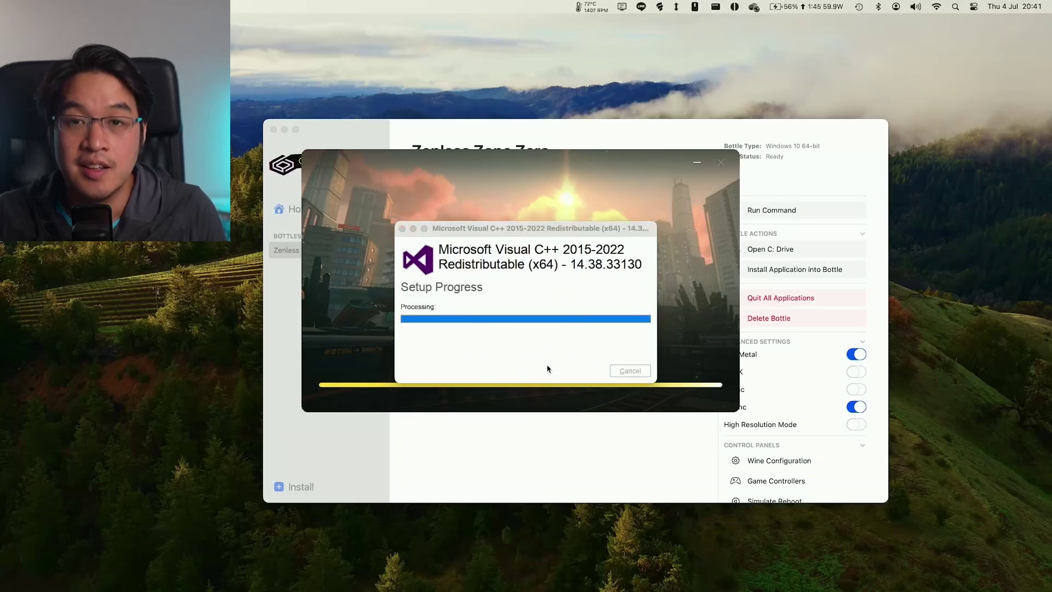
left_click(629, 372)
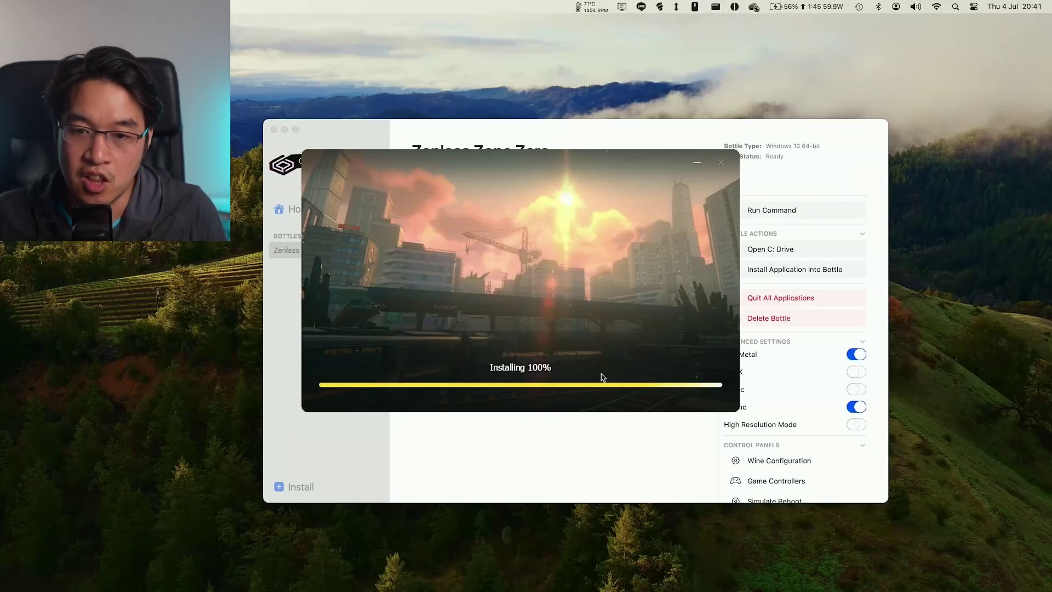
left_click(513, 379)
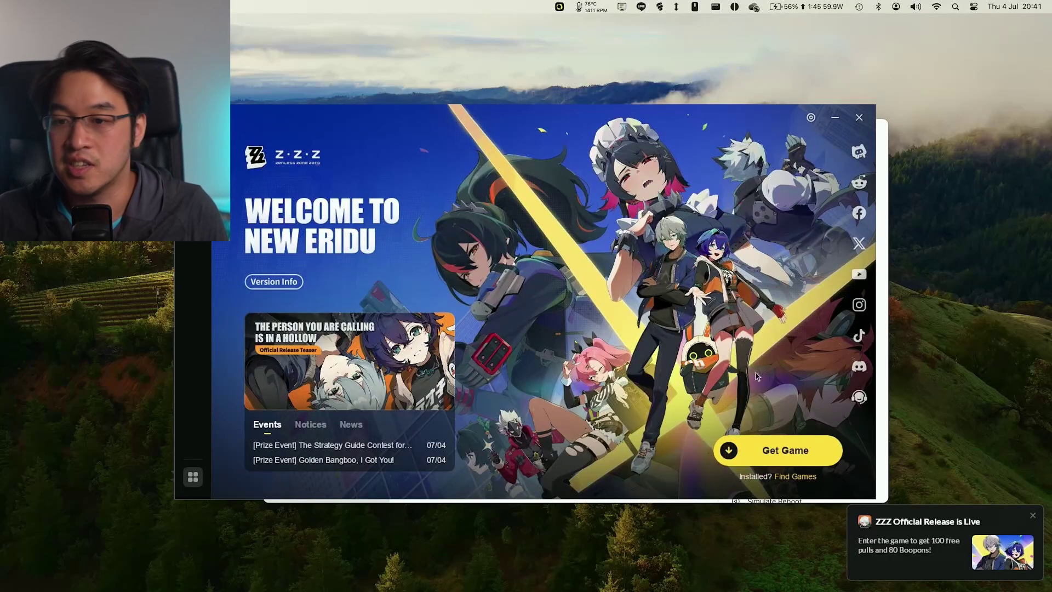
- Get Zenless Zone Zero and start installing it to D:\HoYoPlay\games
left_click(774, 452)
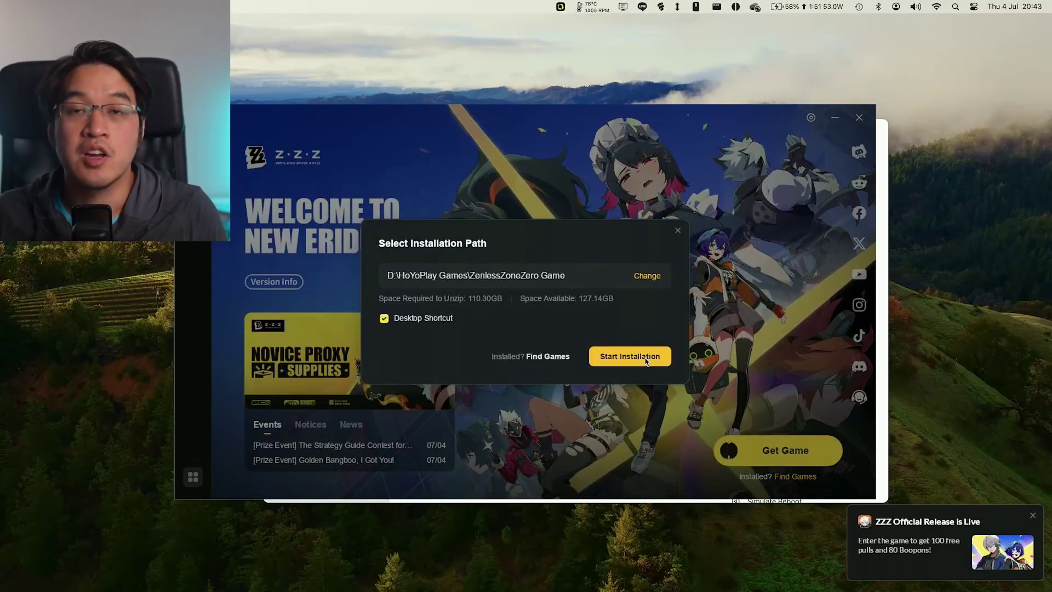
left_click(646, 357)
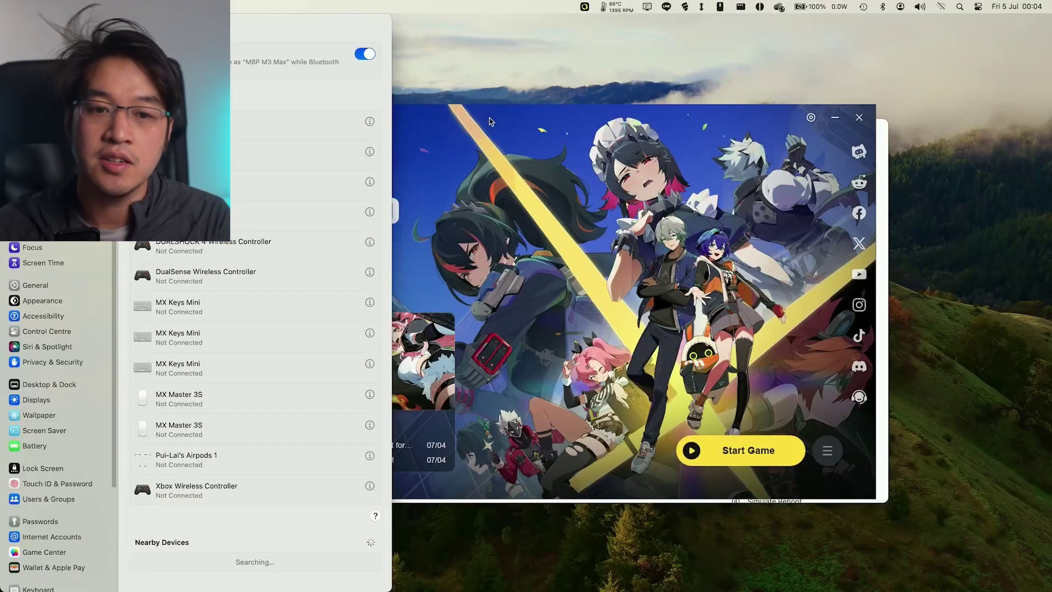
- Check the Xbox Wireless Controller's Bluetooth connection, then hide System Settings to reveal the launcher
left_click(490, 118)
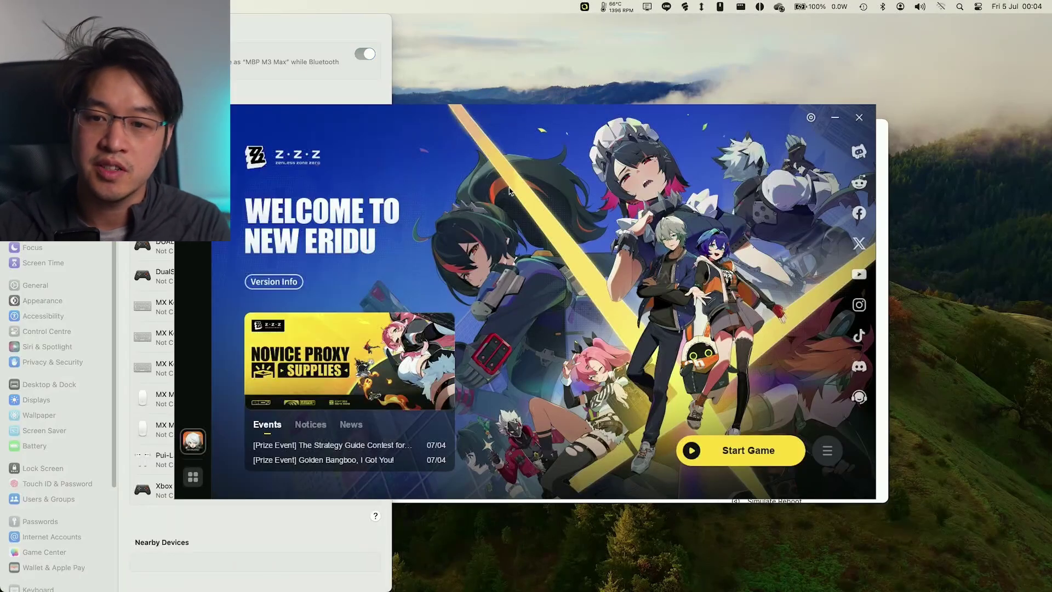
left_click(284, 61)
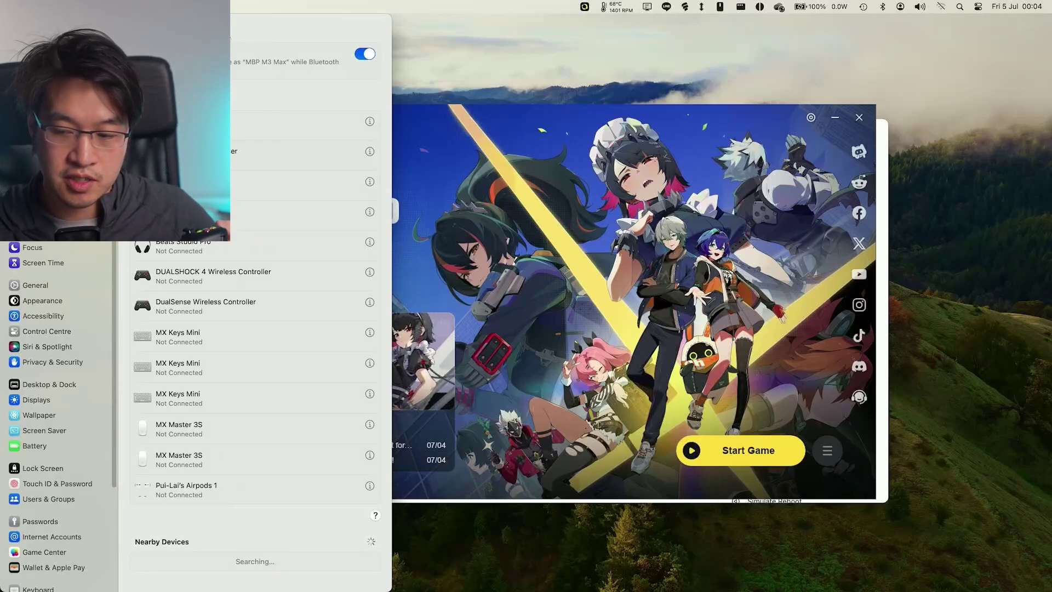
left_click_drag(238, 32, 449, 41)
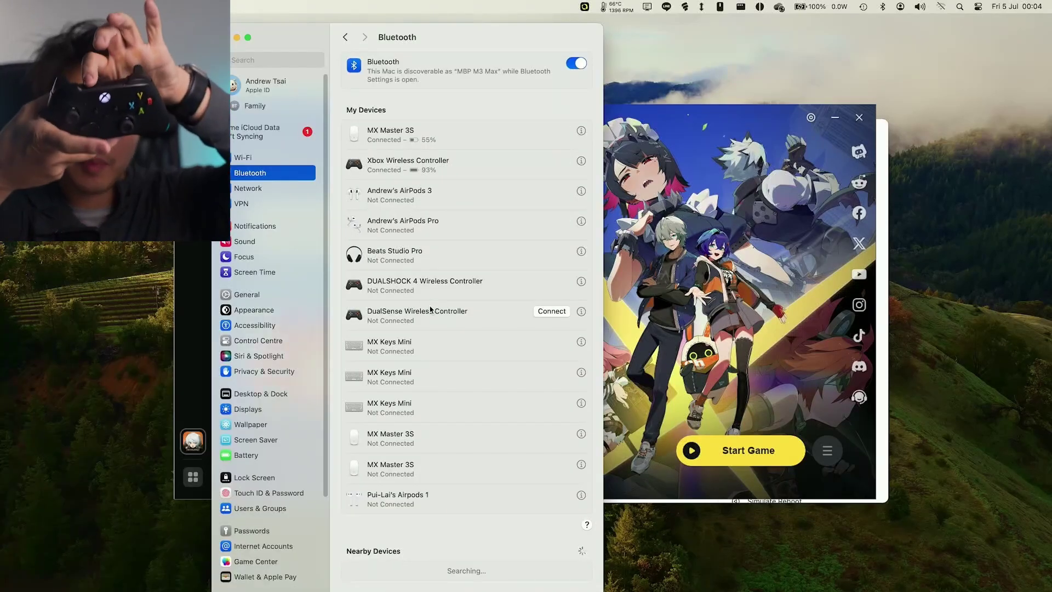
left_click(236, 37)
- Switch to the CrossOver bottle window and drag it to reveal its Advanced Settings while the game starts
key("super+Tab")
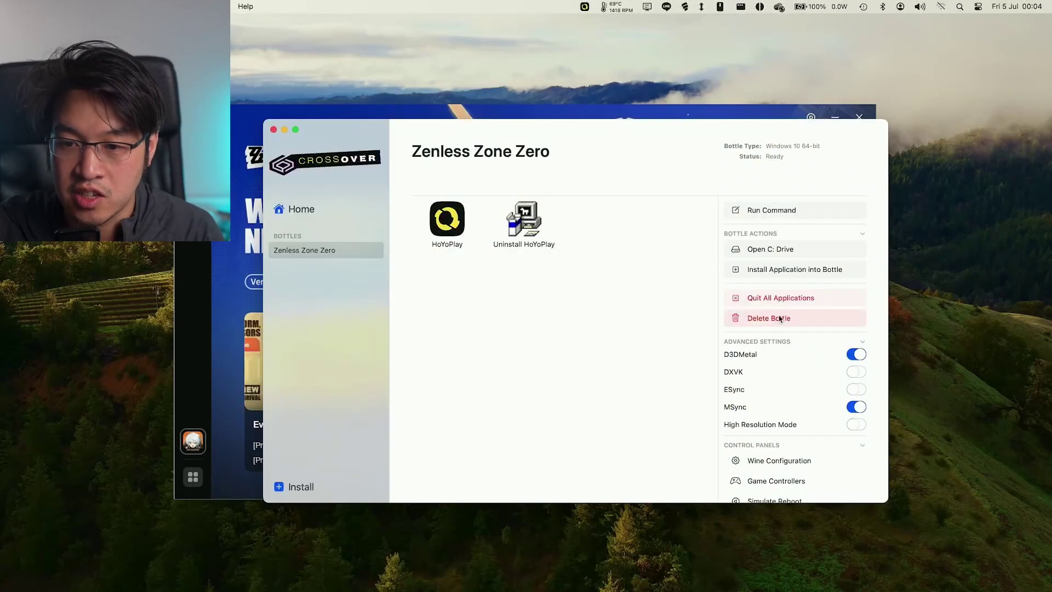
left_click_drag(601, 134, 678, 201)
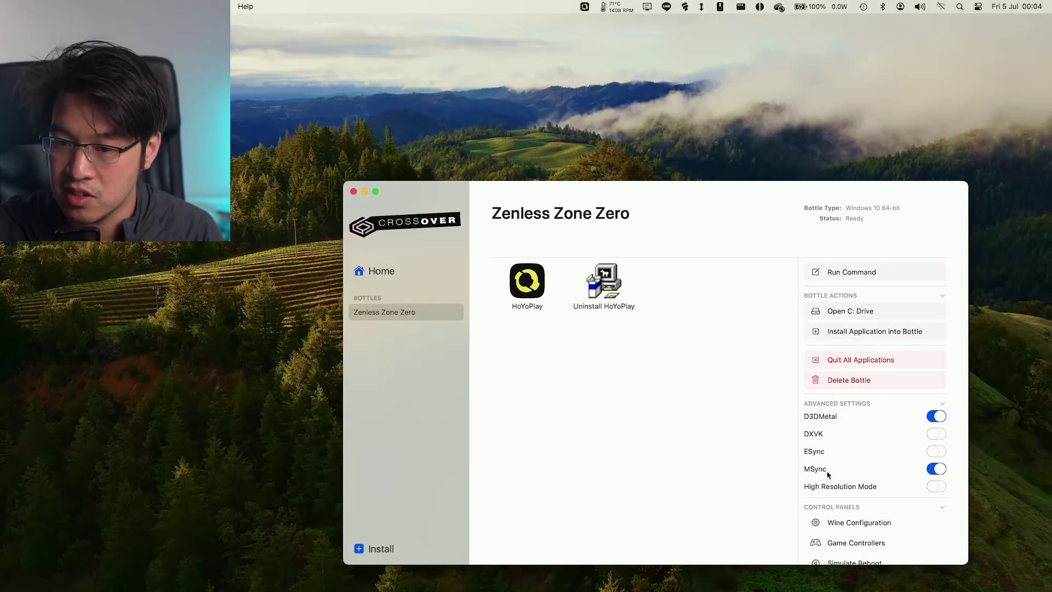
left_click_drag(685, 198, 596, 134)
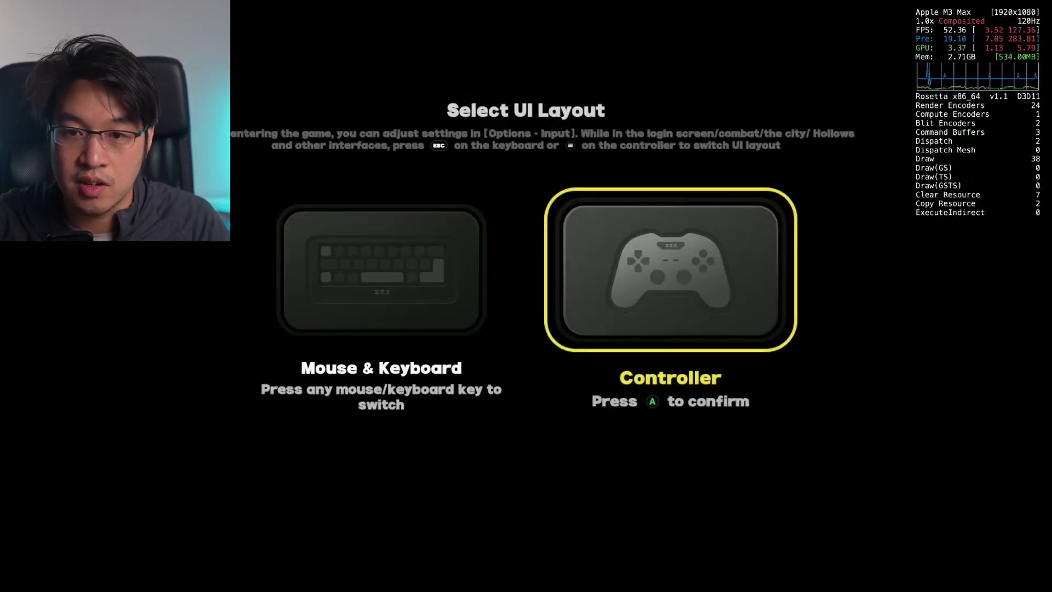
- Choose the Controller layout, enter the account credentials, pass the slider captcha, and submit the e-mailed verification code
key("Return")
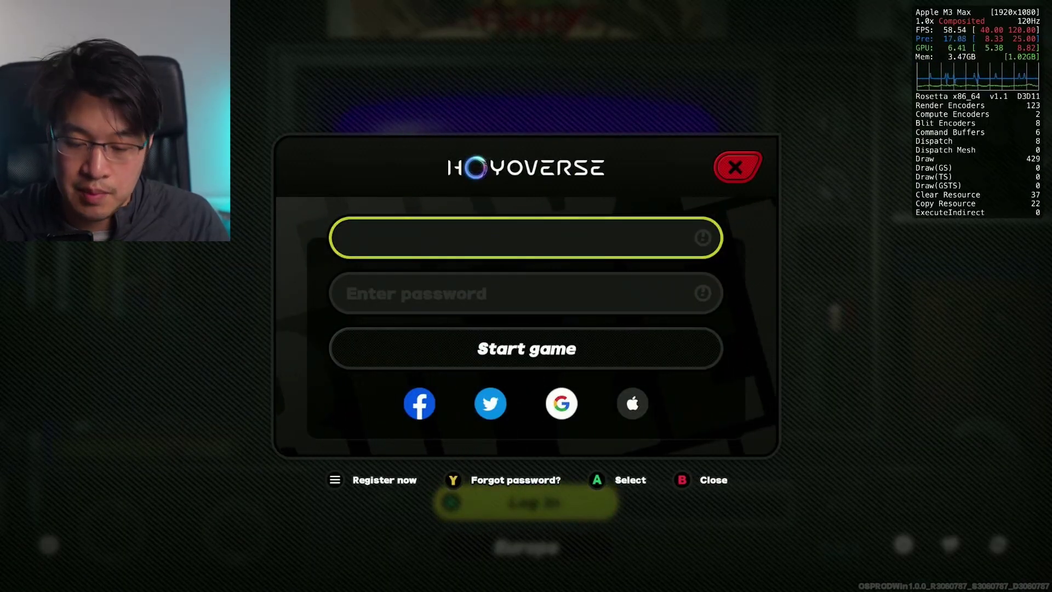
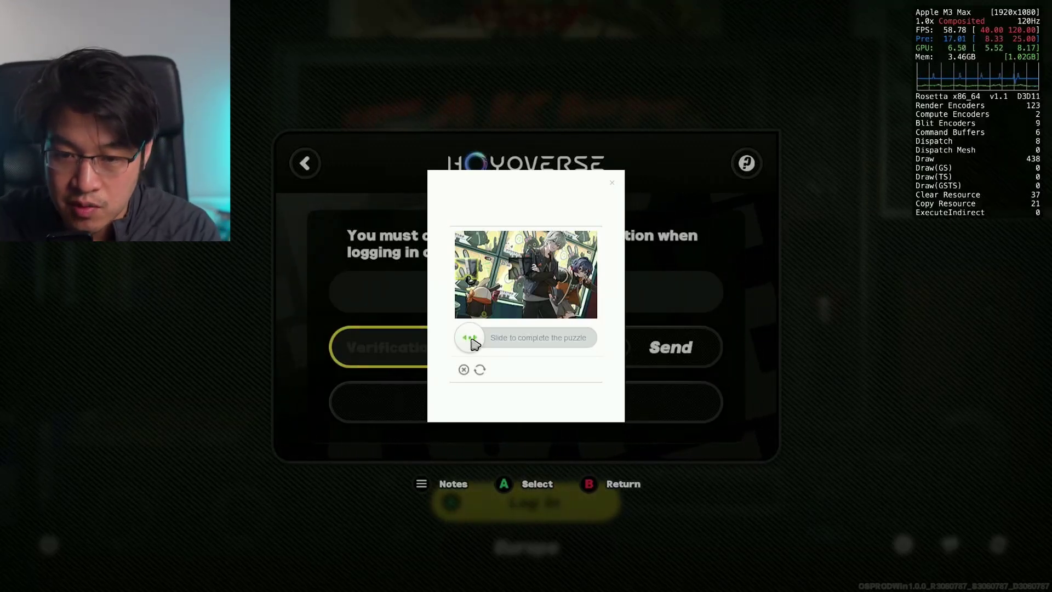
left_click_drag(475, 344, 527, 348)
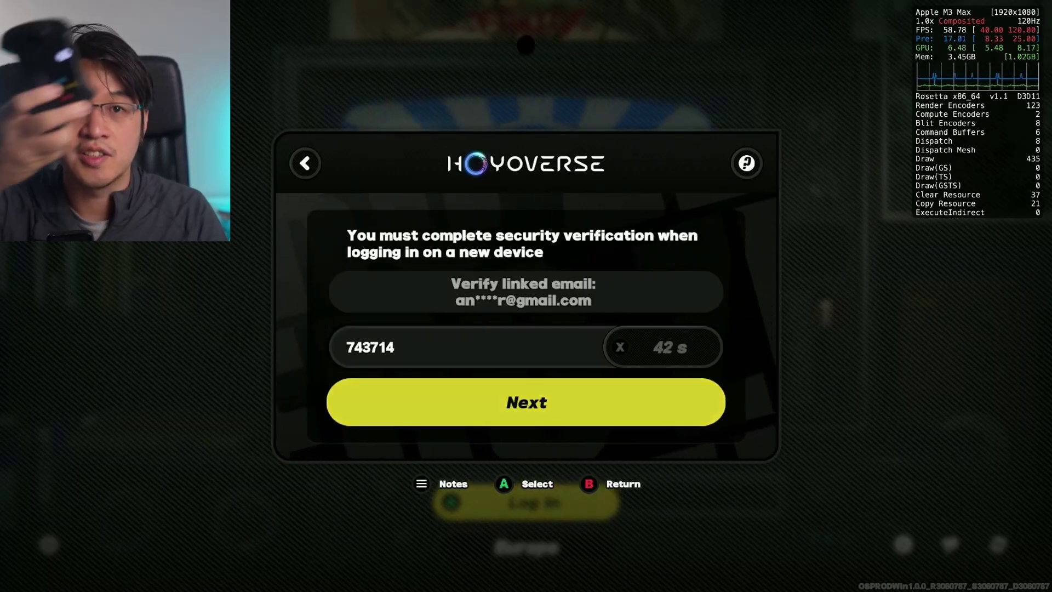
left_click(493, 405)
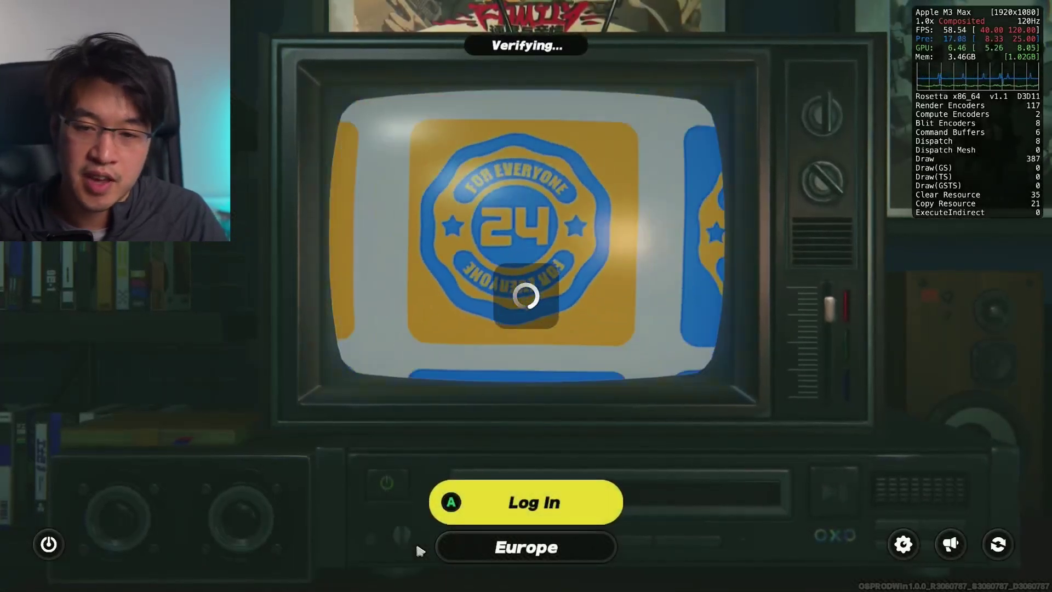
- Tick all Terms of Service and Privacy Policy boxes and Accept to start downloading resources
key("Return")
key("Down")
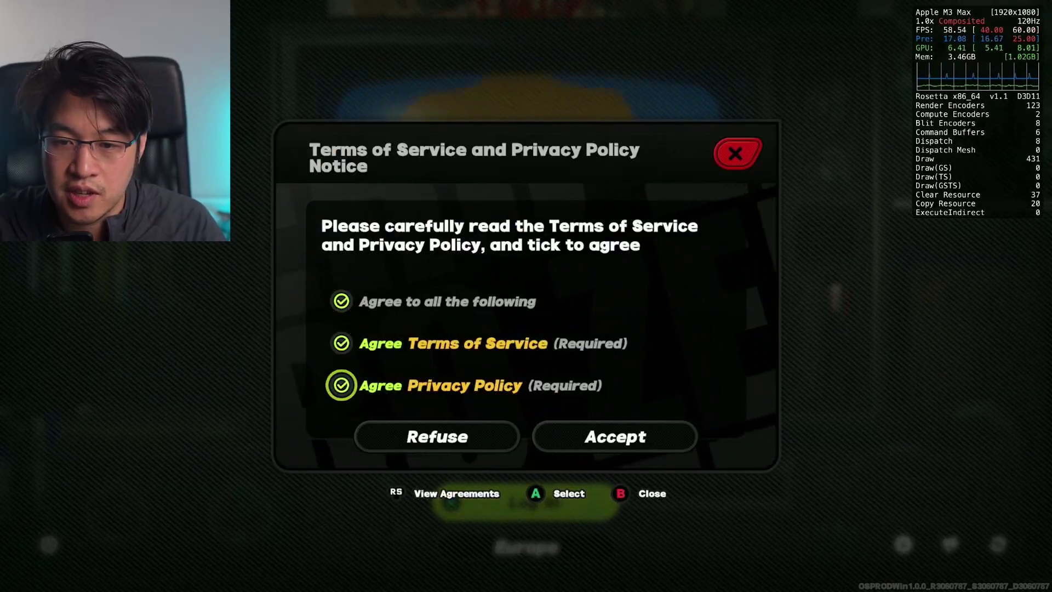
key("Right")
key("Return")
key("Return")
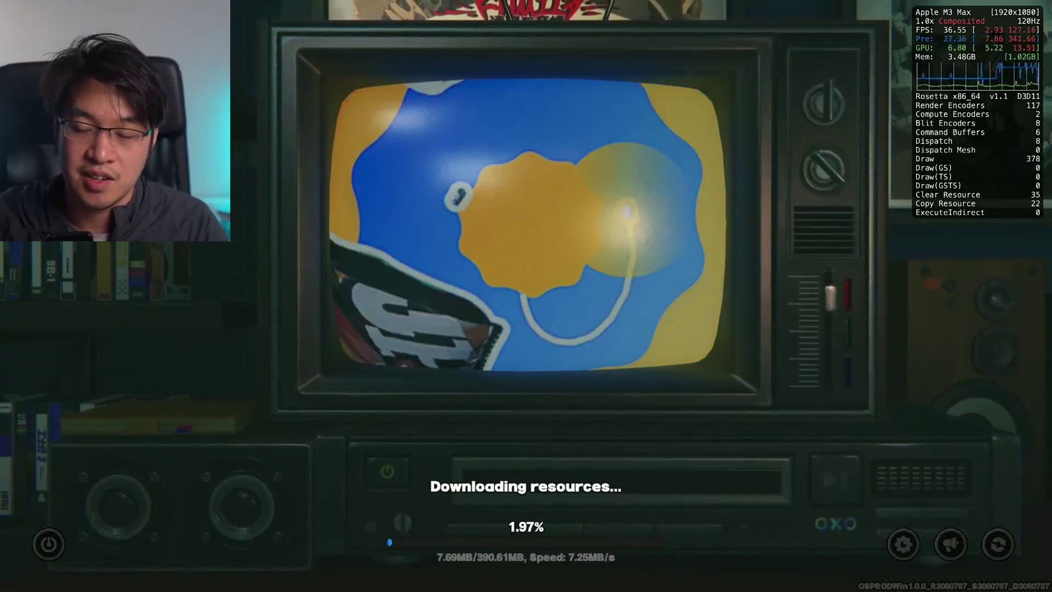